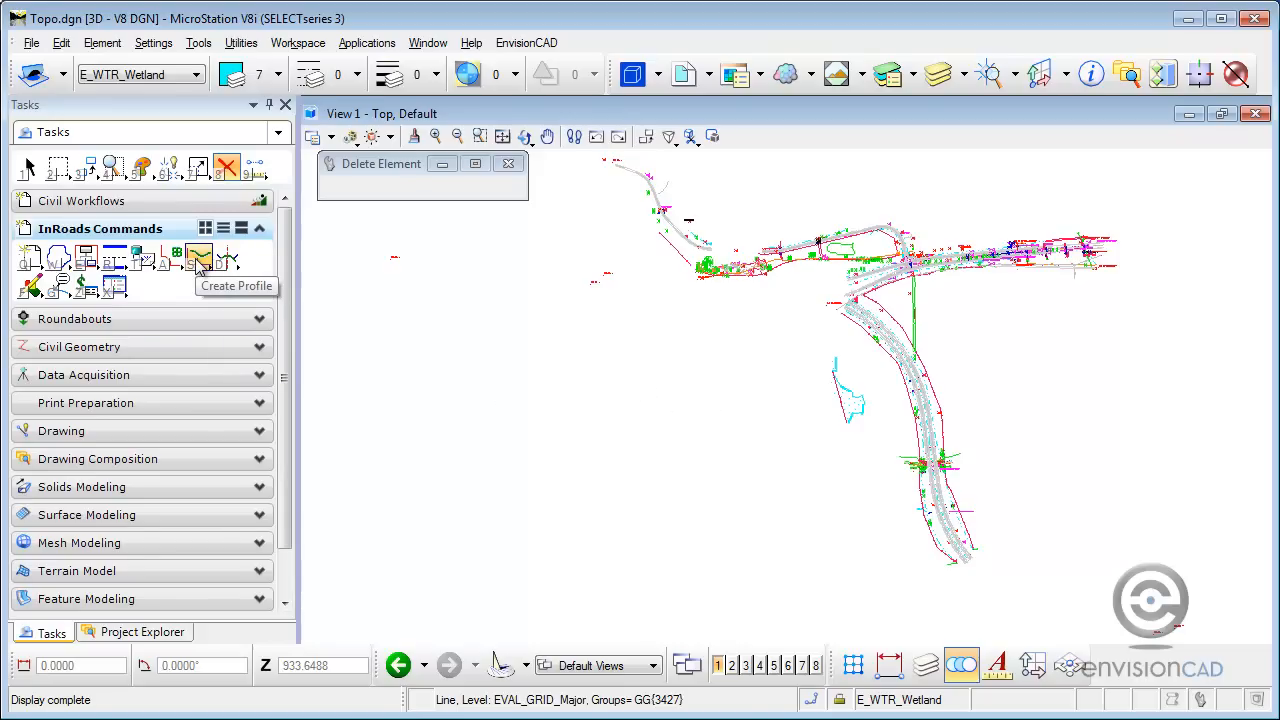
# Open the Create Profile settings and review the general surface options and the Alignment, Graphics and Multipoint sources
pyautogui.click(199, 260)
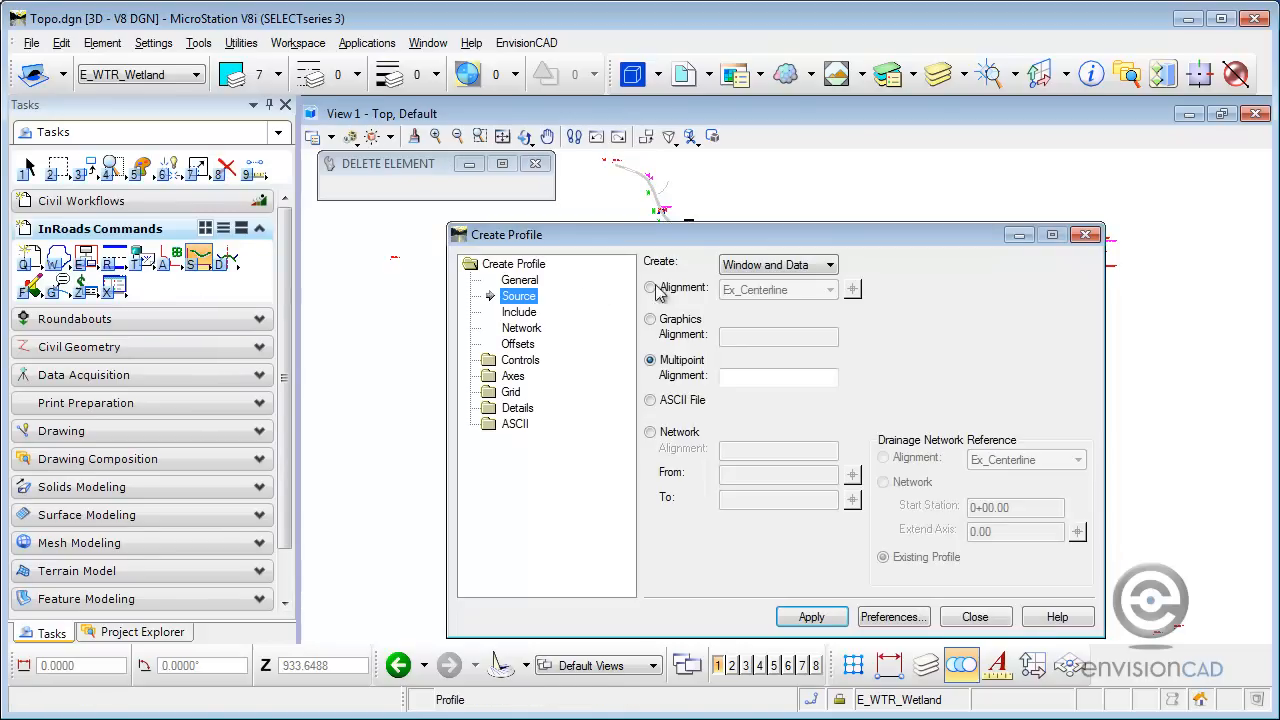
pyautogui.moveTo(699, 243); pyautogui.dragTo(612, 229)
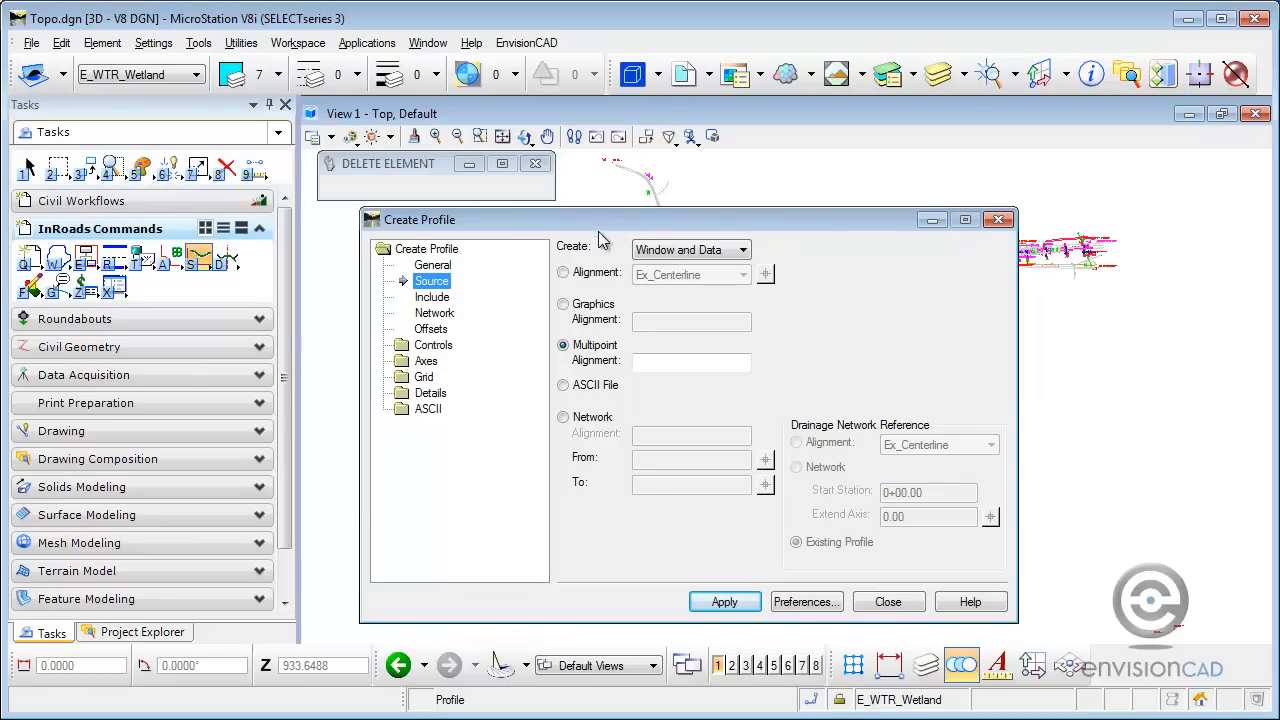
pyautogui.click(446, 266)
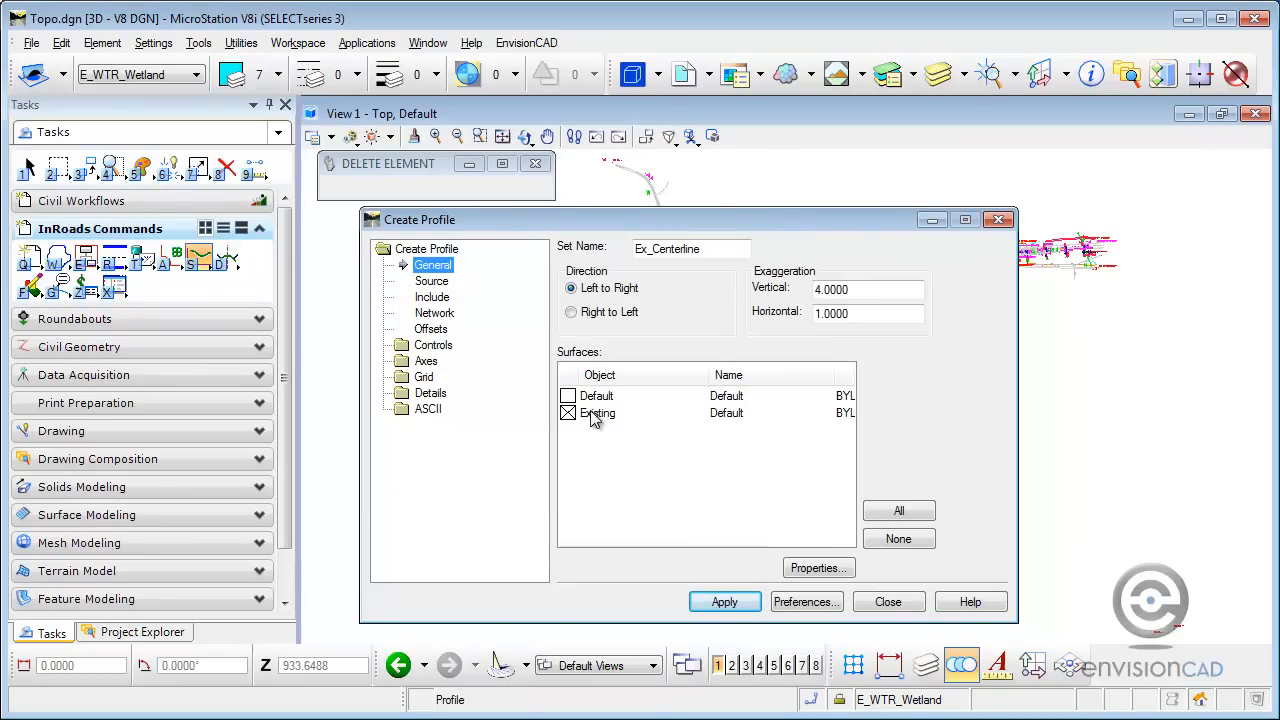
pyautogui.click(431, 283)
pyautogui.click(563, 273)
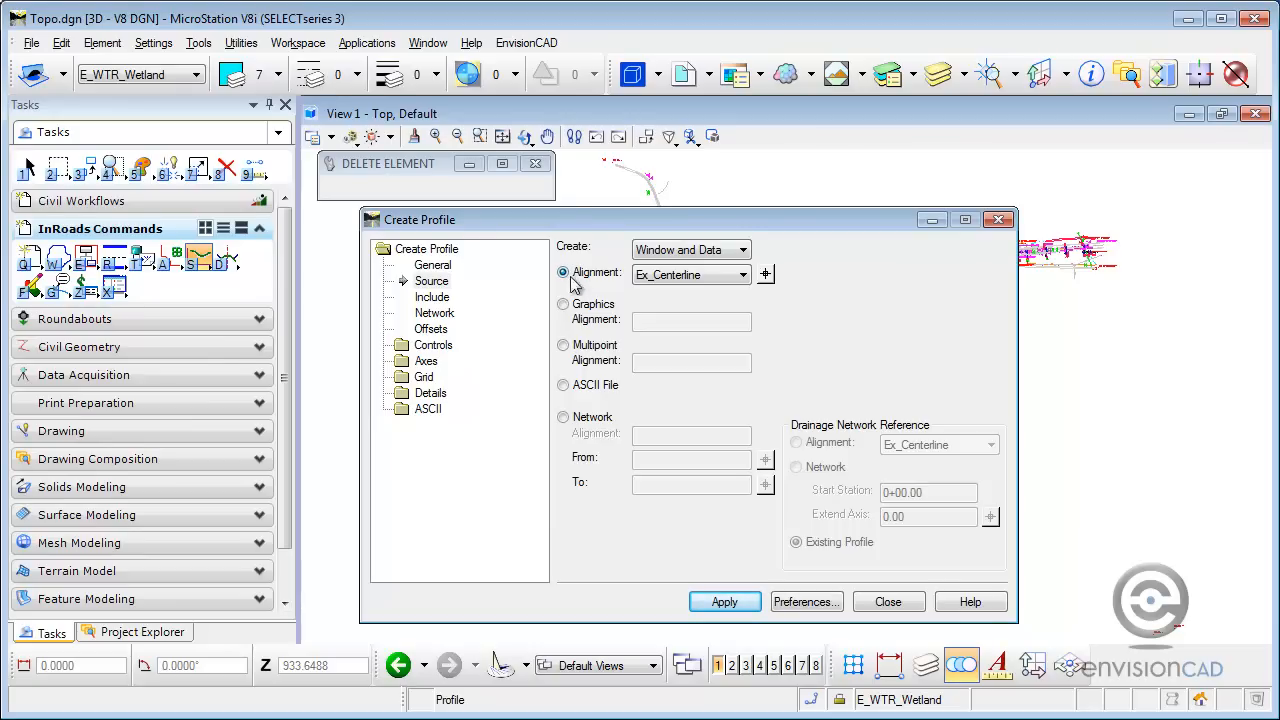
pyautogui.click(563, 305)
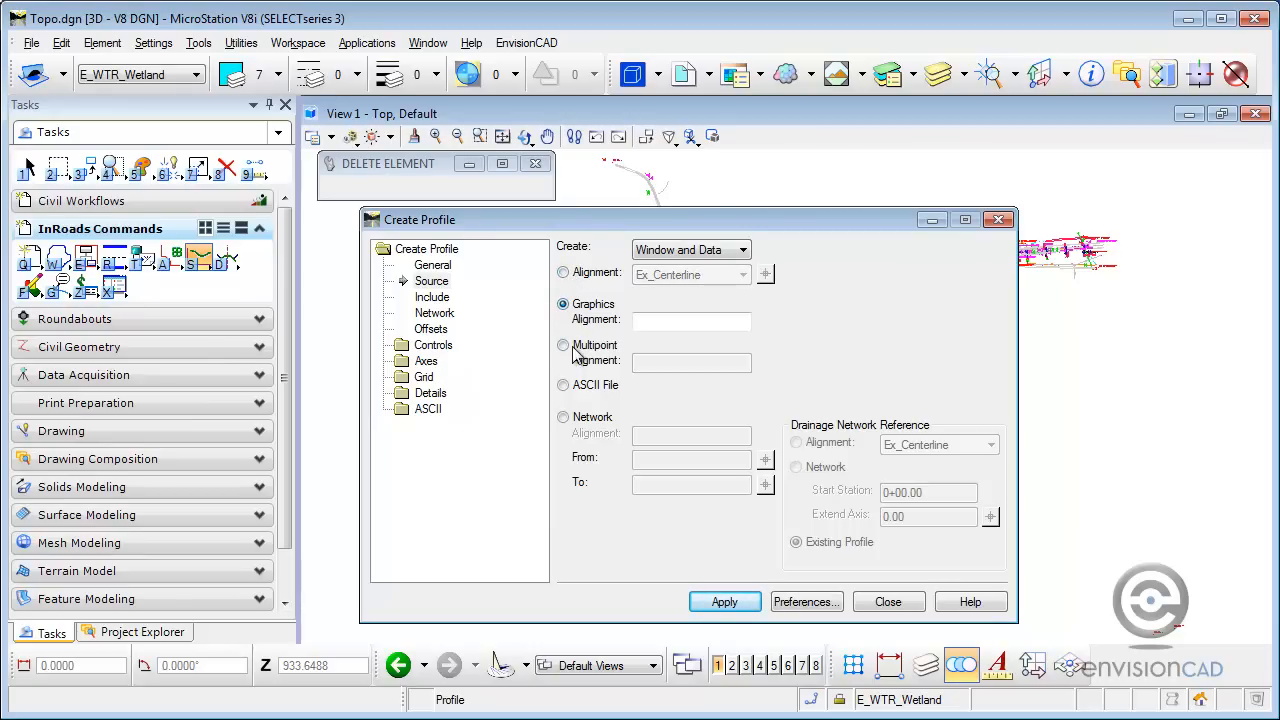
pyautogui.click(564, 346)
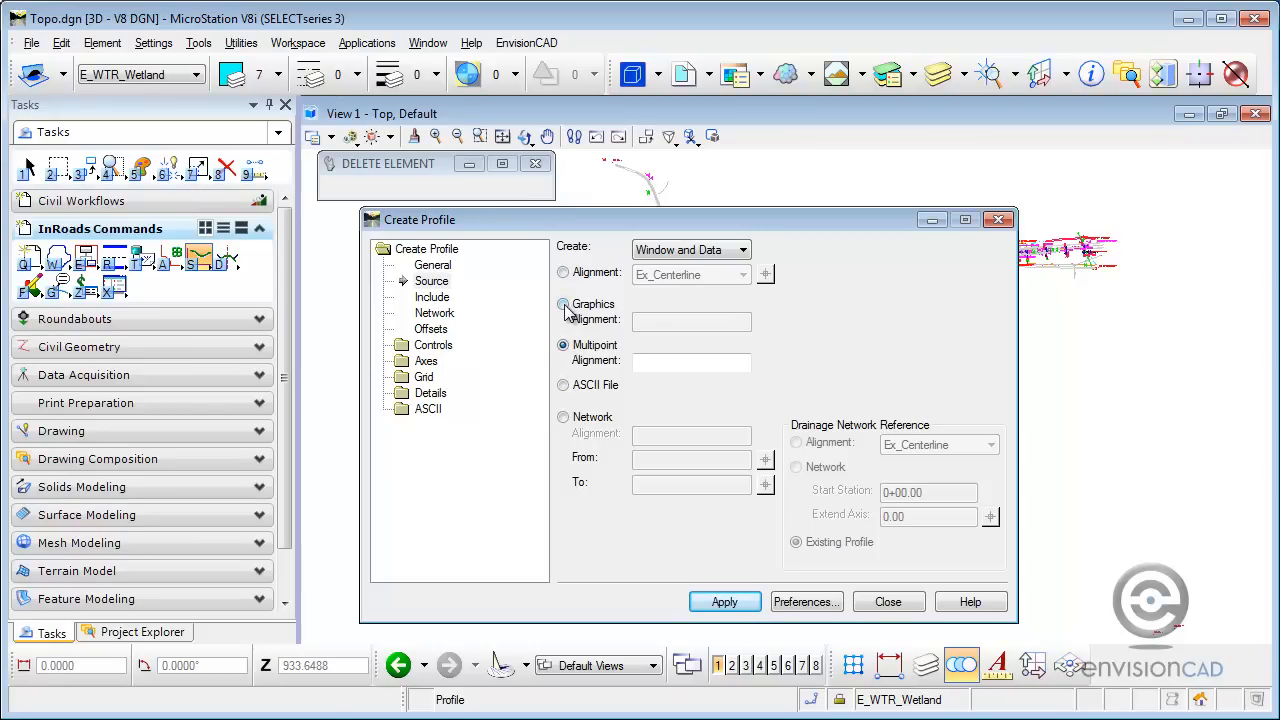
pyautogui.click(564, 308)
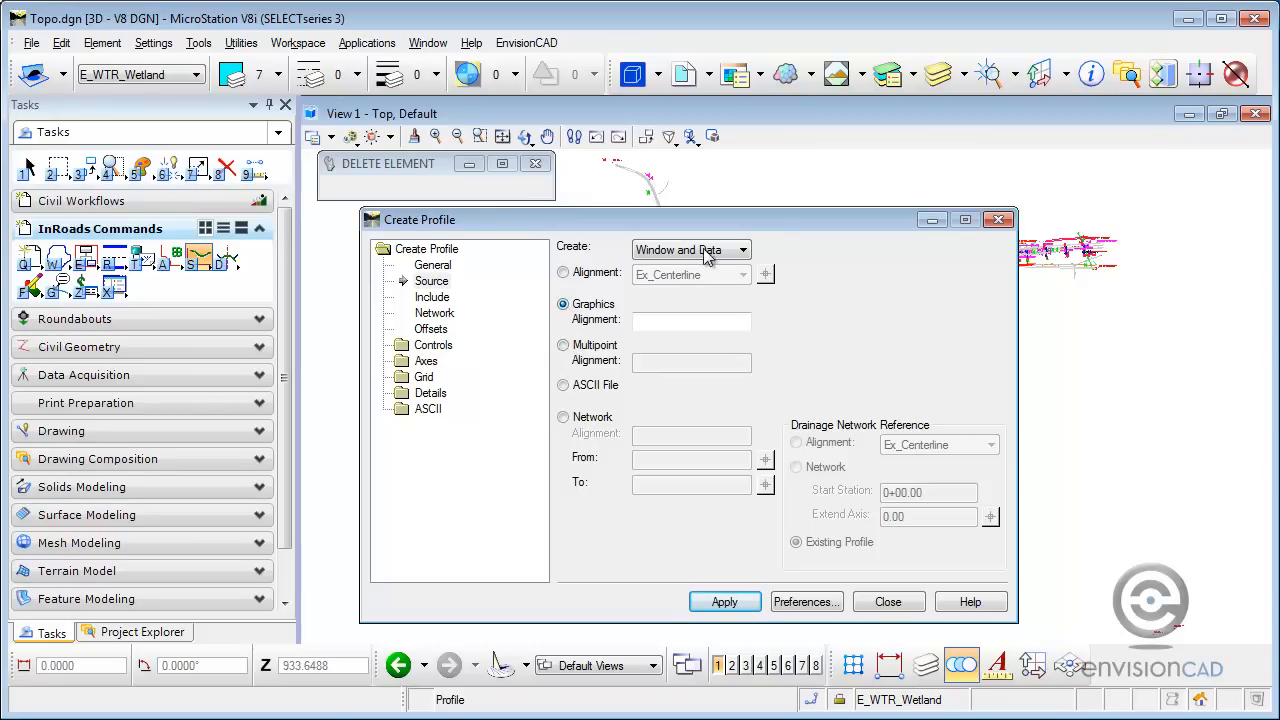
# Set the profile source to Multipoint without an alignment name and apply it for the road junction area
pyautogui.click(932, 220)
pyautogui.click(480, 136)
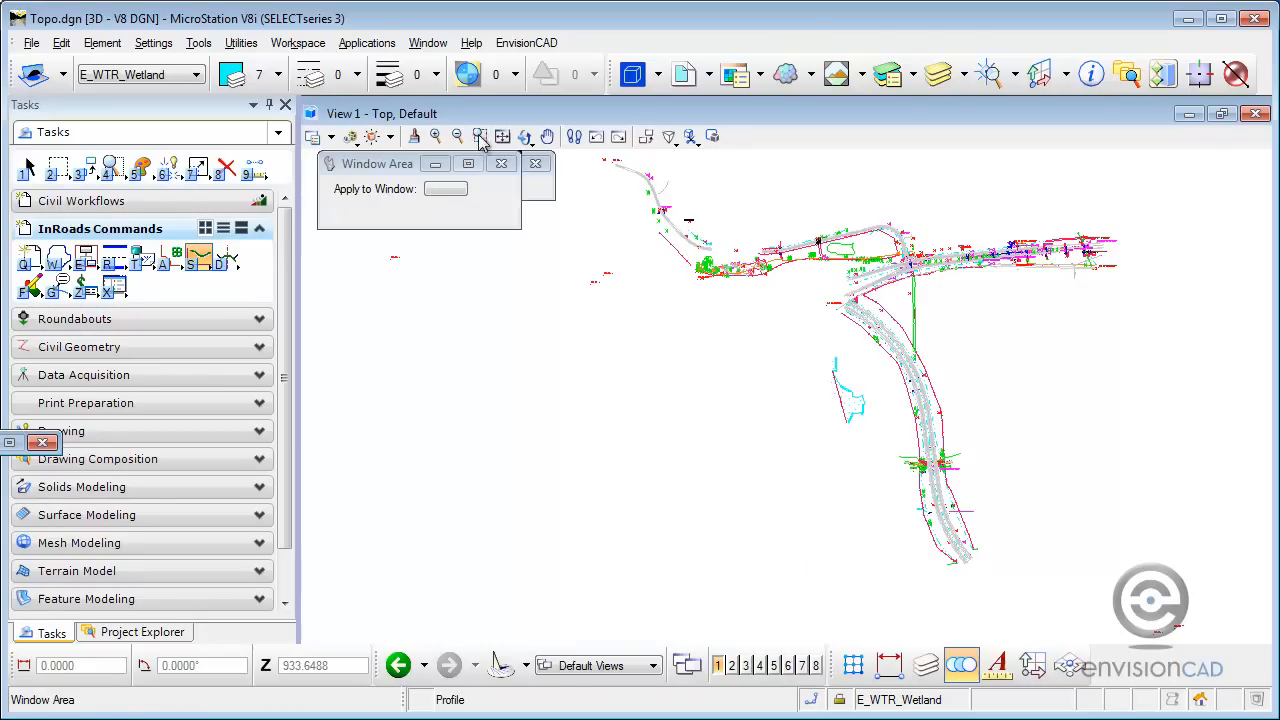
pyautogui.click(766, 342)
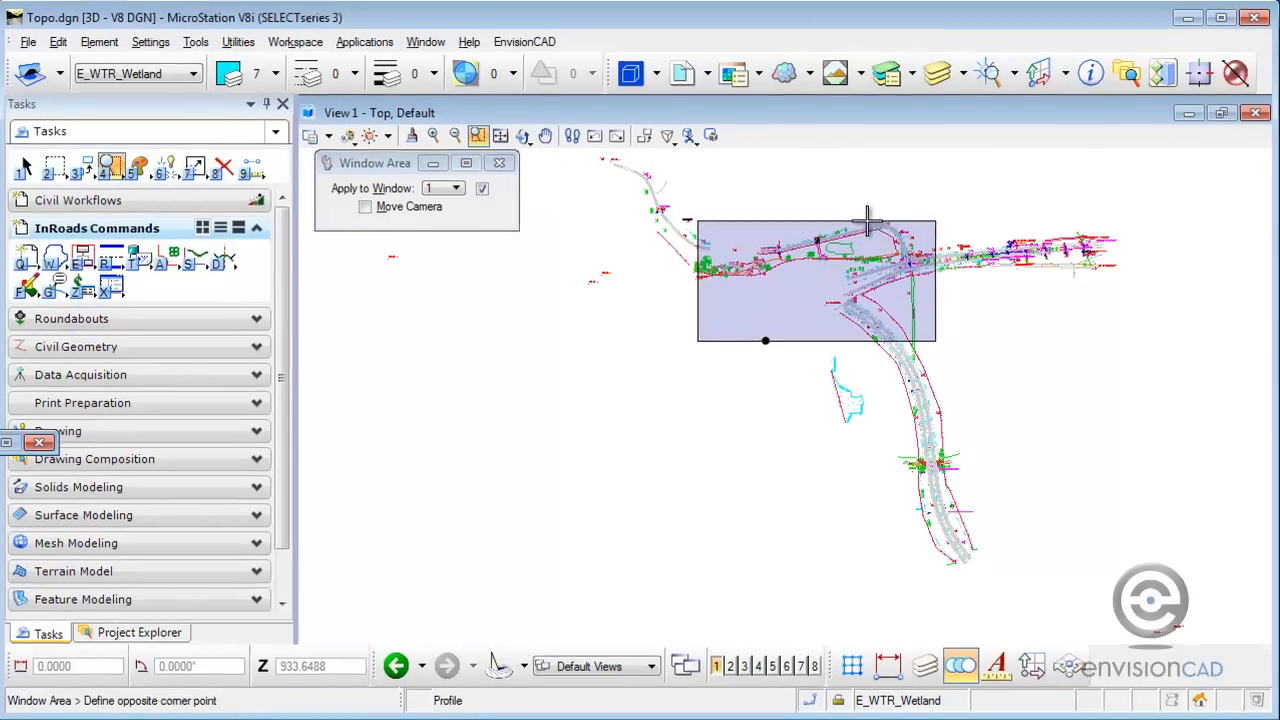
pyautogui.click(867, 220)
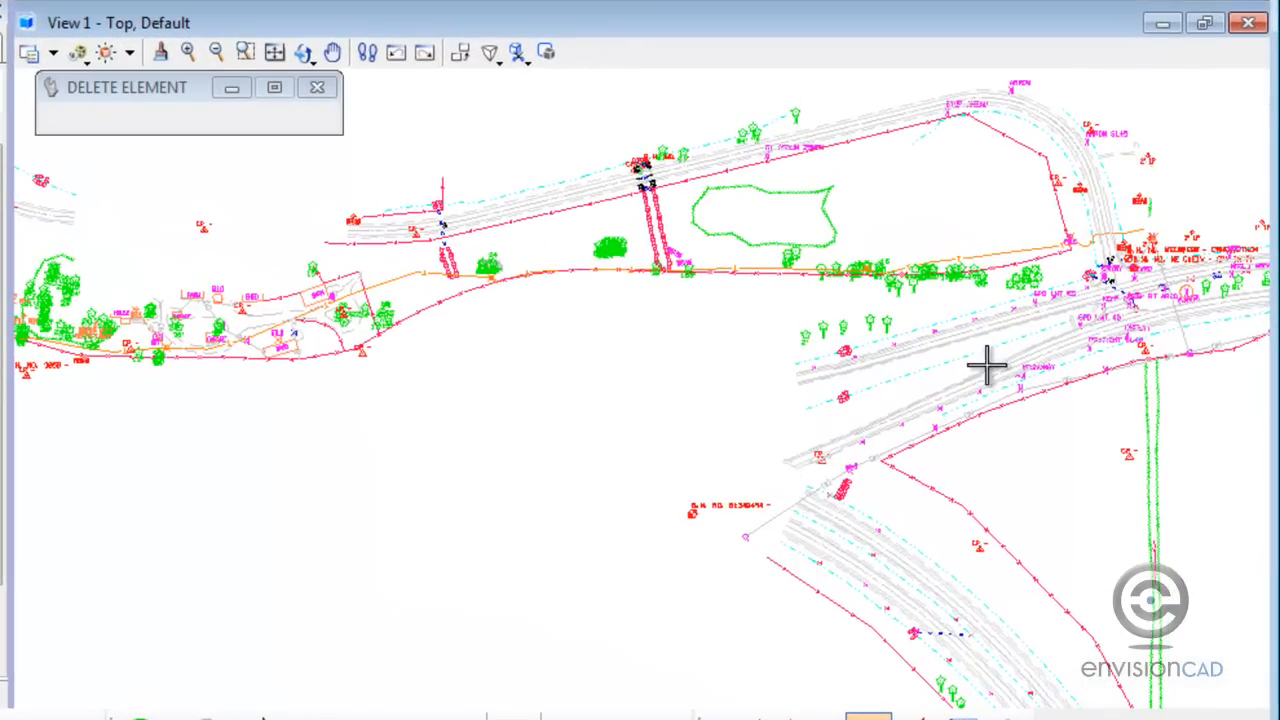
pyautogui.scroll(2, 985, 367)
pyautogui.moveTo(886, 417)
pyautogui.mouseDown(button='middle')
pyautogui.moveTo(786, 420)
pyautogui.moveTo(877, 417)
pyautogui.mouseUp(button='middle')
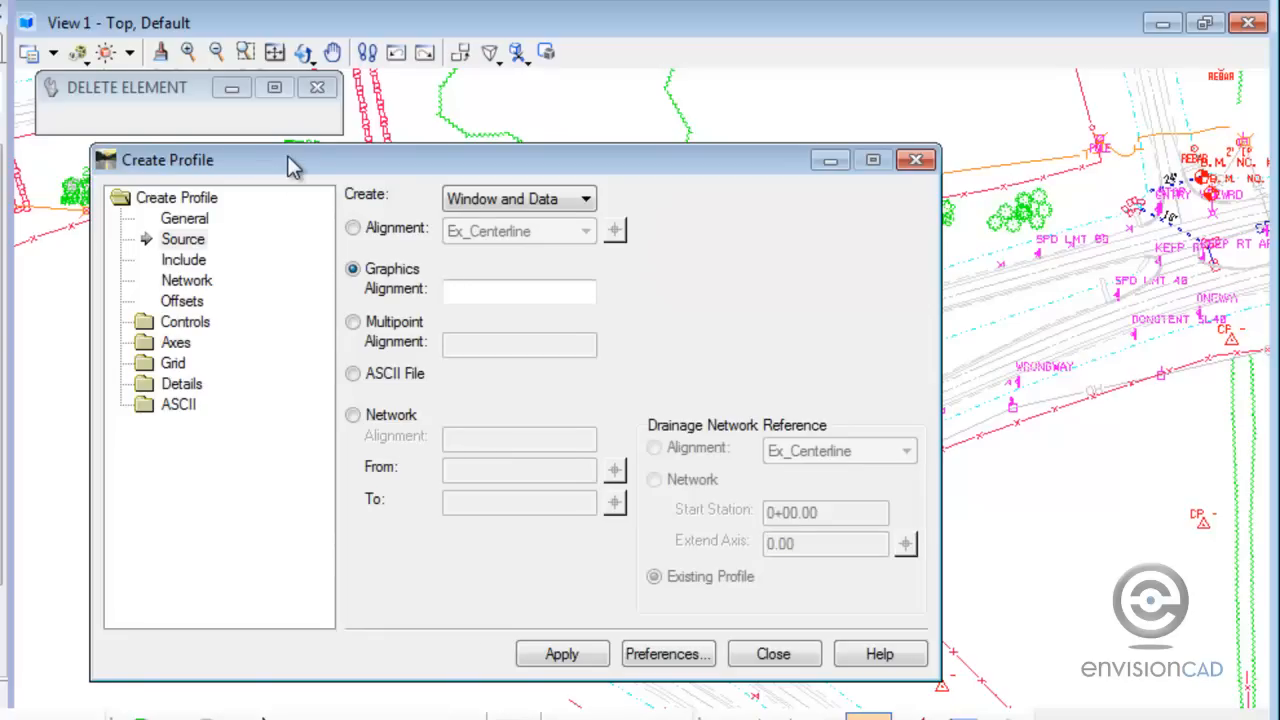
pyautogui.moveTo(297, 163); pyautogui.dragTo(188, 170)
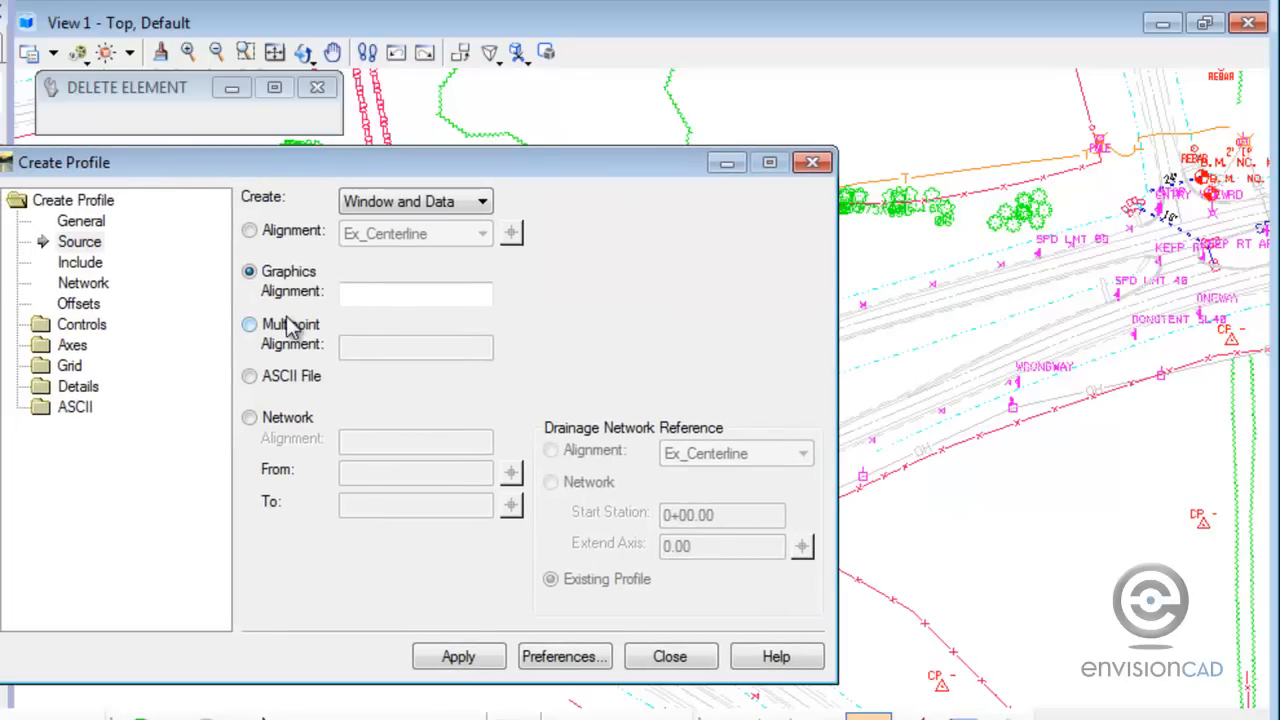
pyautogui.click(249, 326)
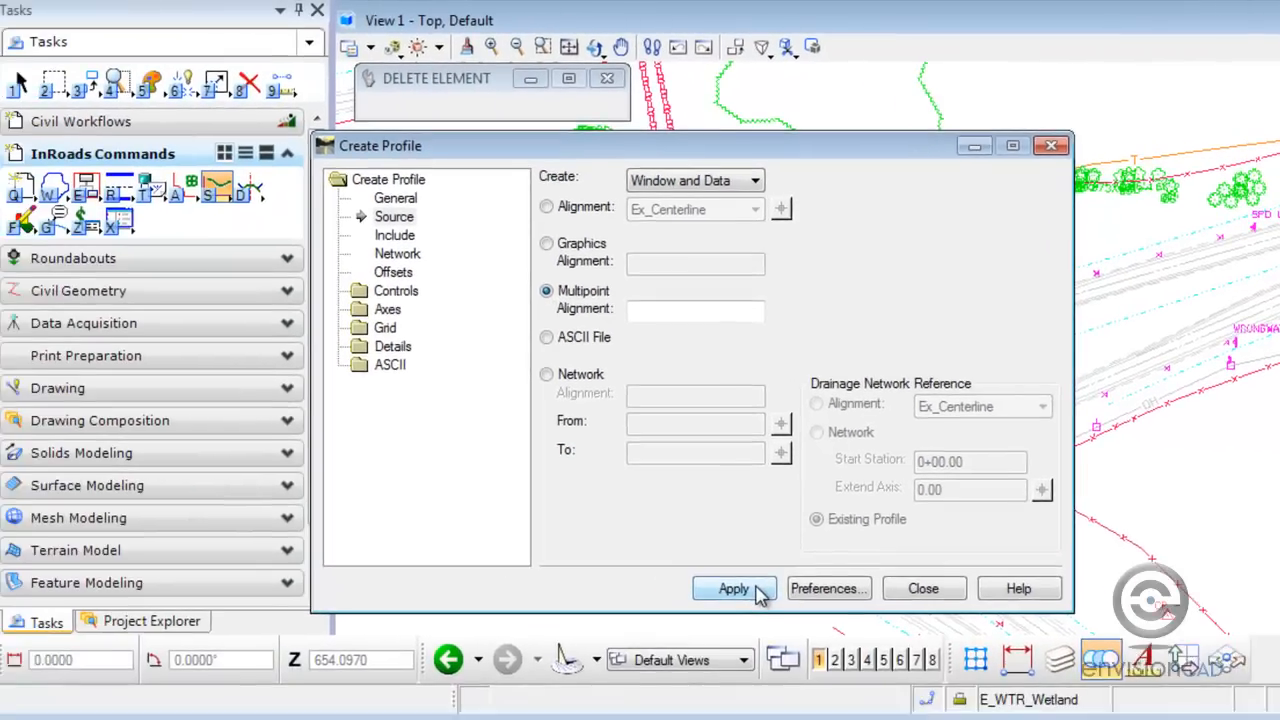
pyautogui.click(458, 656)
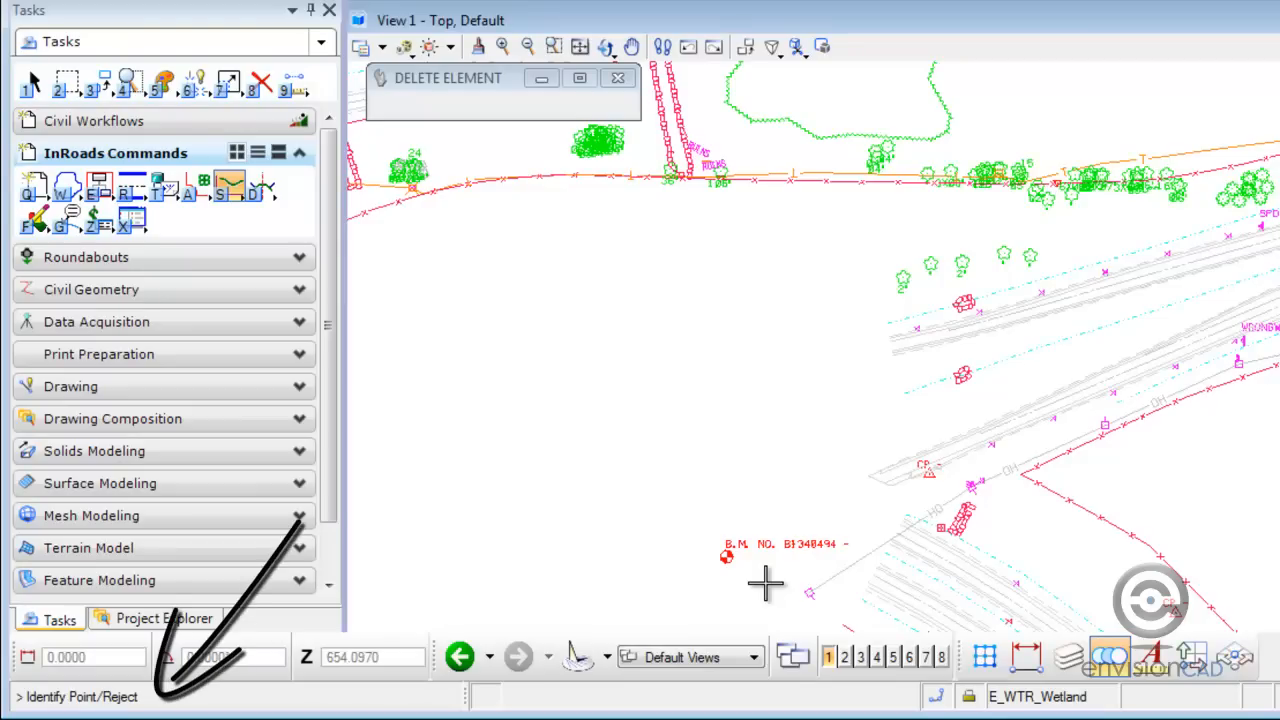
# Define a two-point profile line about 249 units long across the roadways and place its profile in the open area west of them
pyautogui.click(1122, 242)
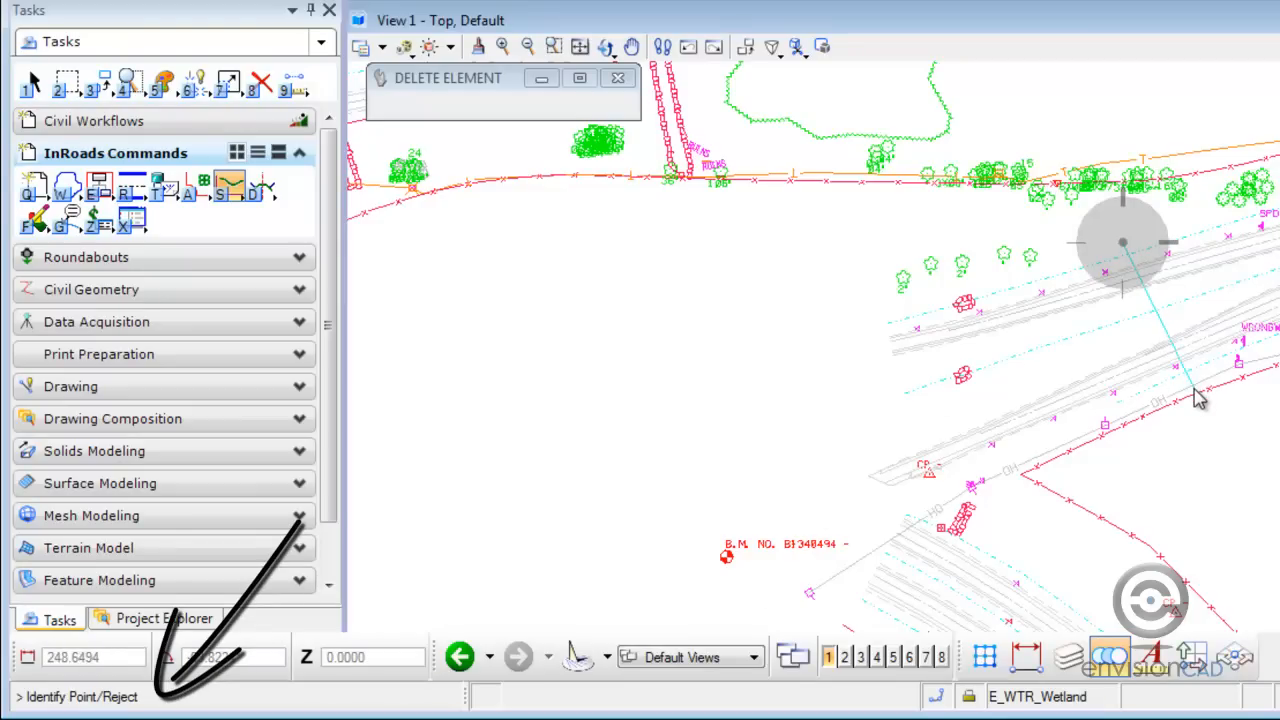
pyautogui.click(1195, 389)
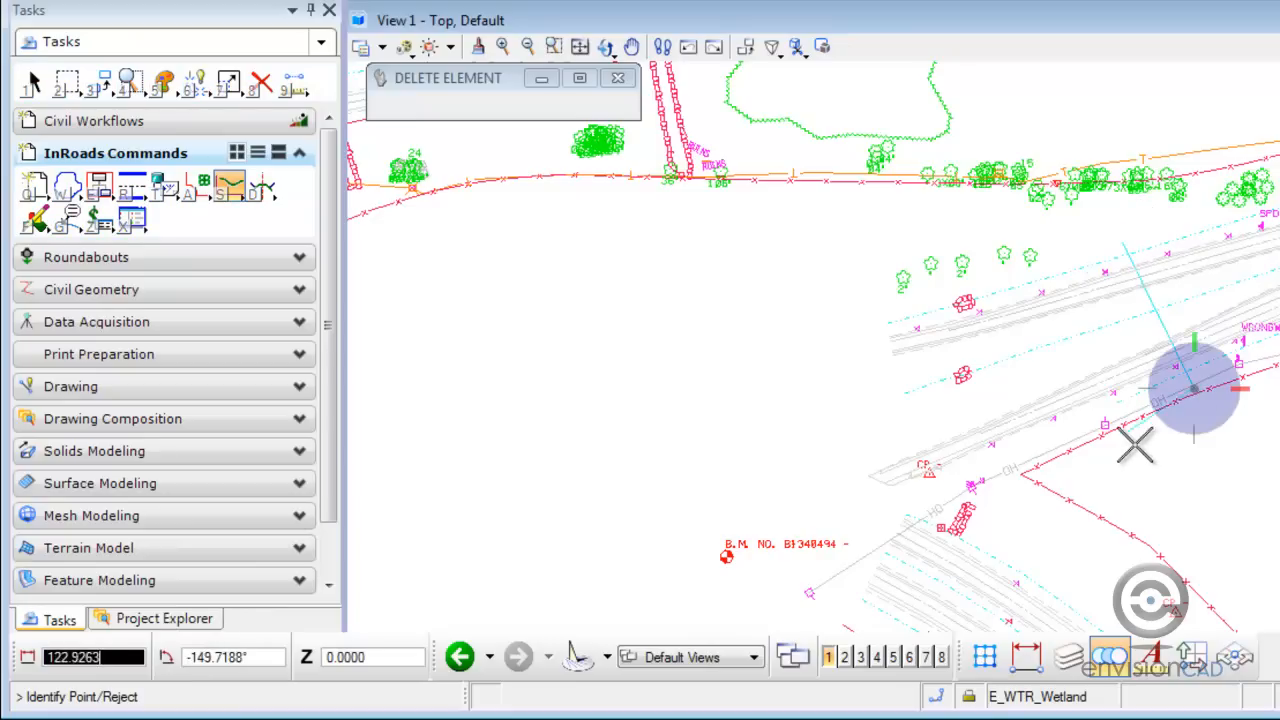
pyautogui.rightClick(1195, 493)
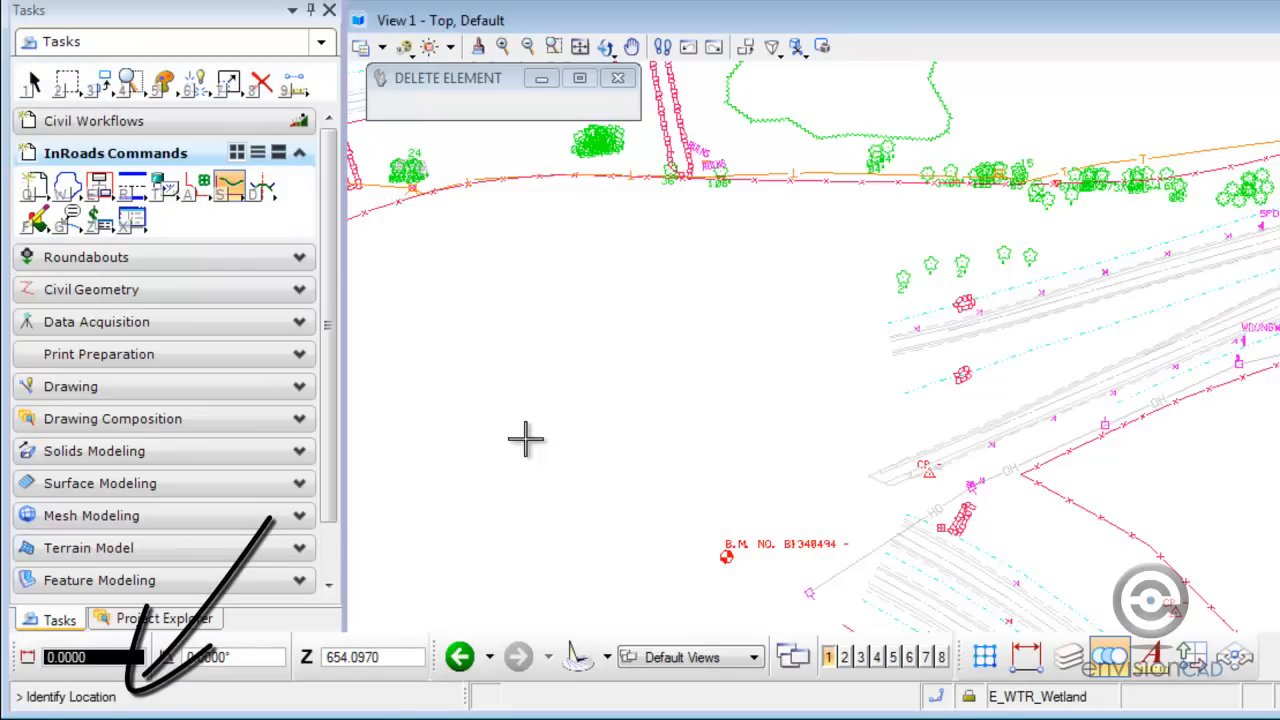
pyautogui.rightClick(399, 445)
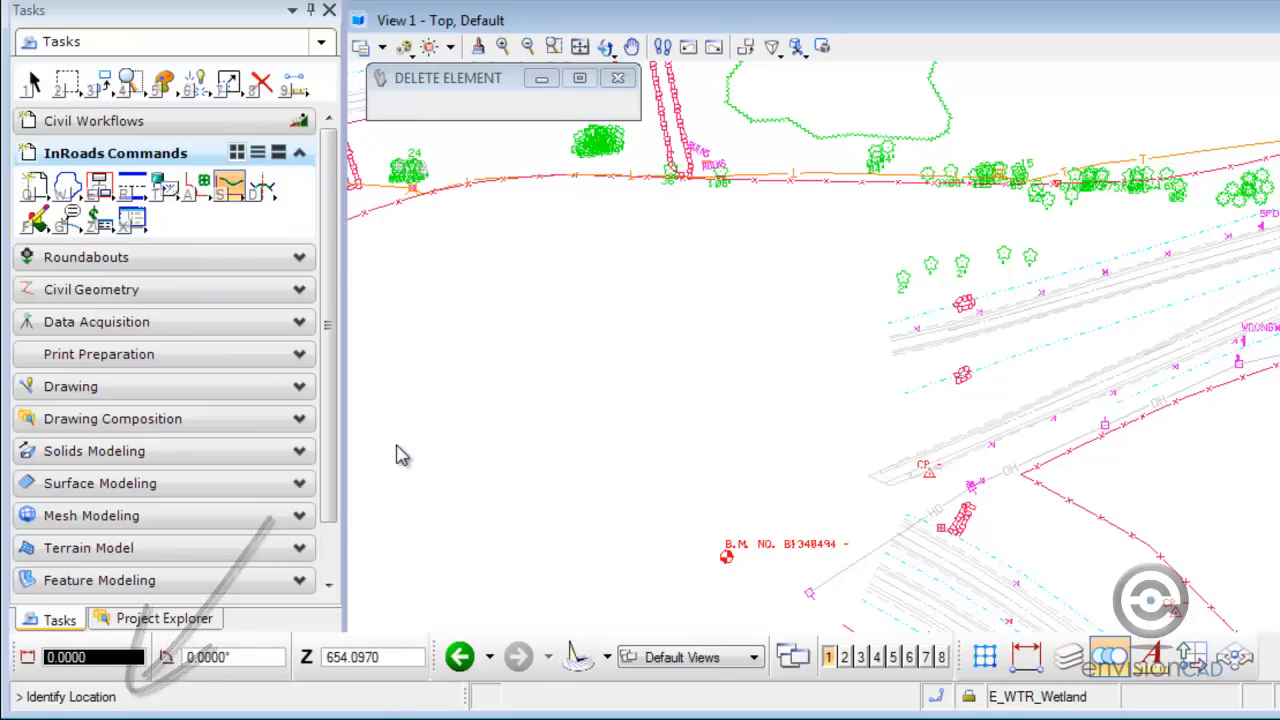
pyautogui.click(932, 586)
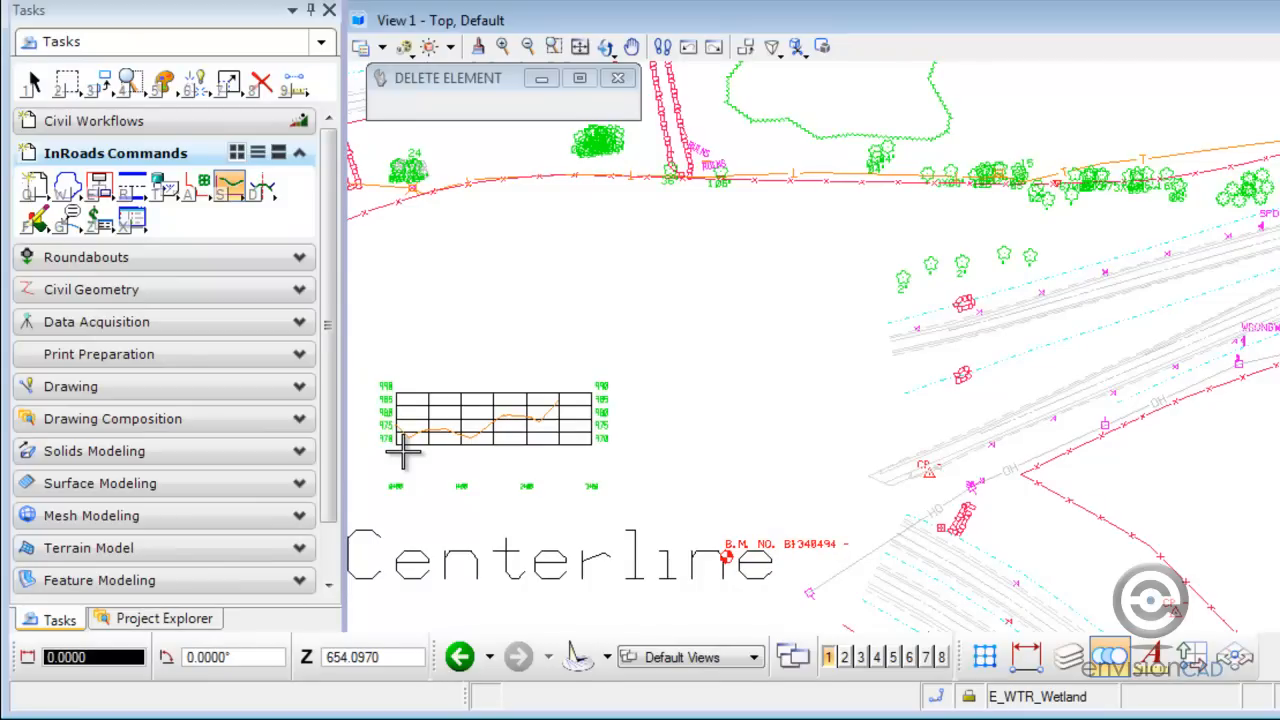
pyautogui.scroll(4, 403, 452)
pyautogui.moveTo(400, 449); pyautogui.dragTo(597, 409, button='middle')
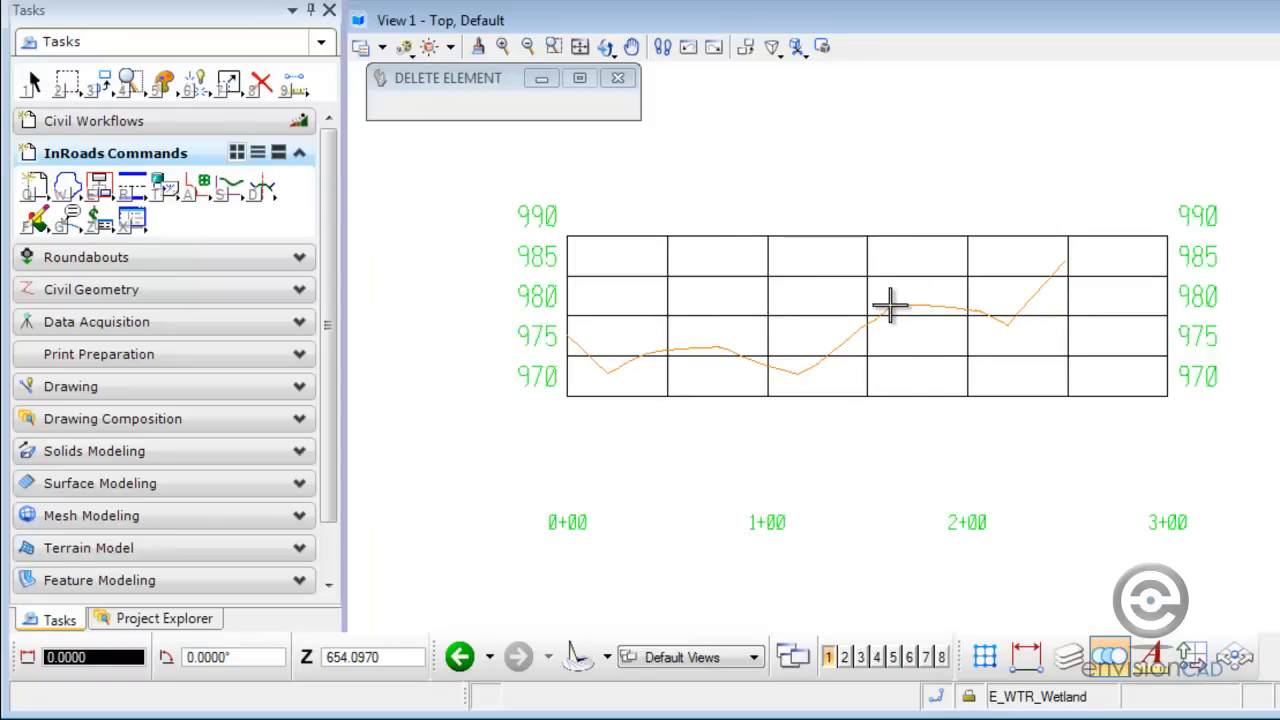
pyautogui.scroll(-6, 909, 371)
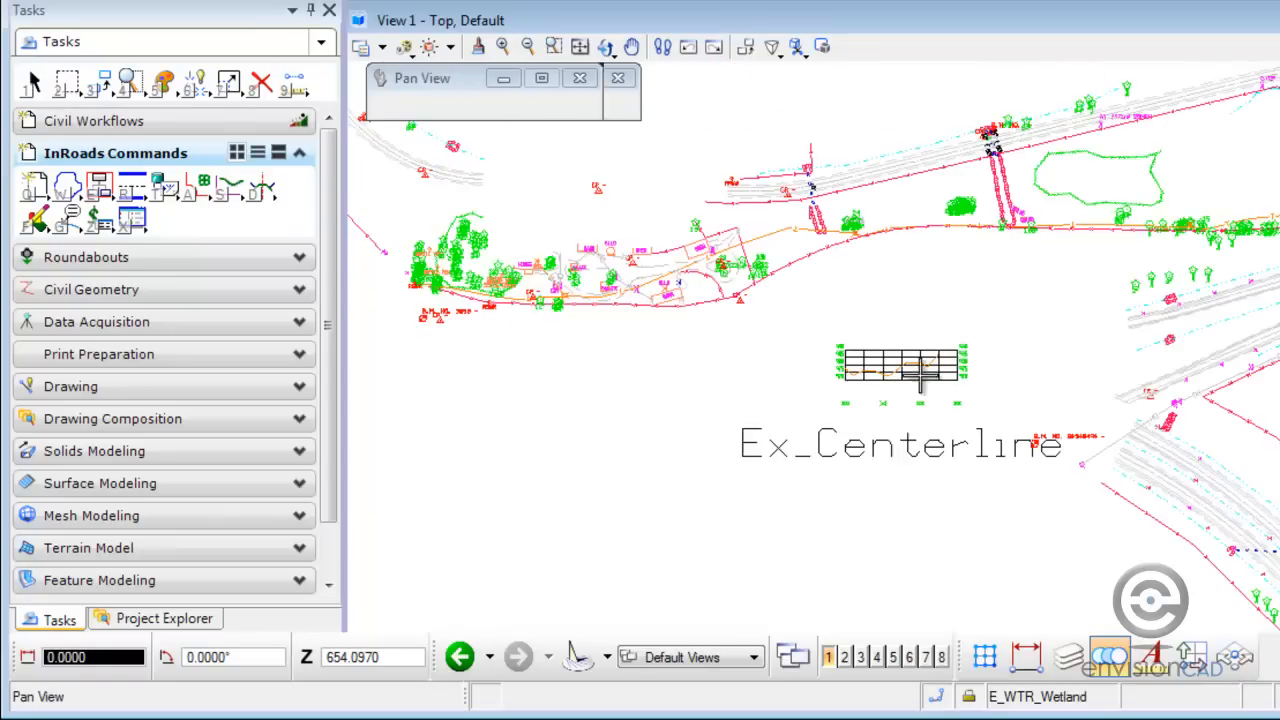
# Start another Multipoint profile for the roadways with the alignment name section
pyautogui.moveTo(921, 376); pyautogui.dragTo(758, 418, button='middle')
pyautogui.scroll(3, 1127, 342)
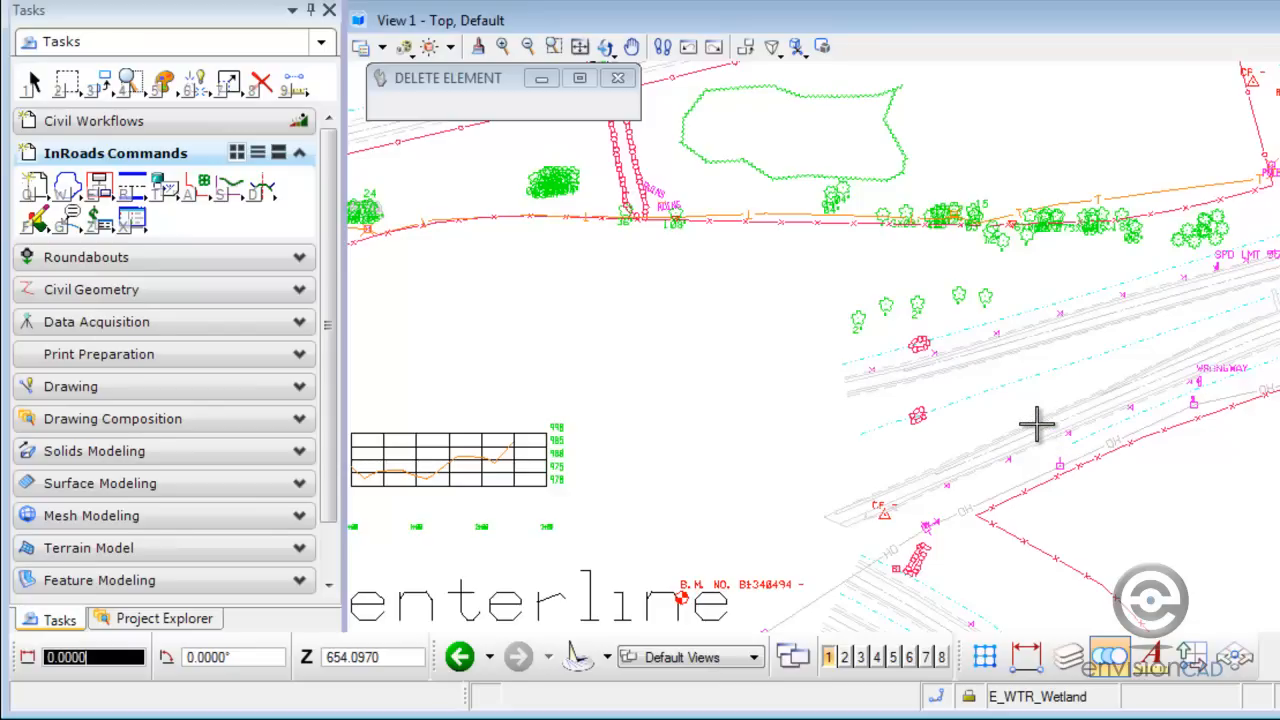
pyautogui.click(227, 188)
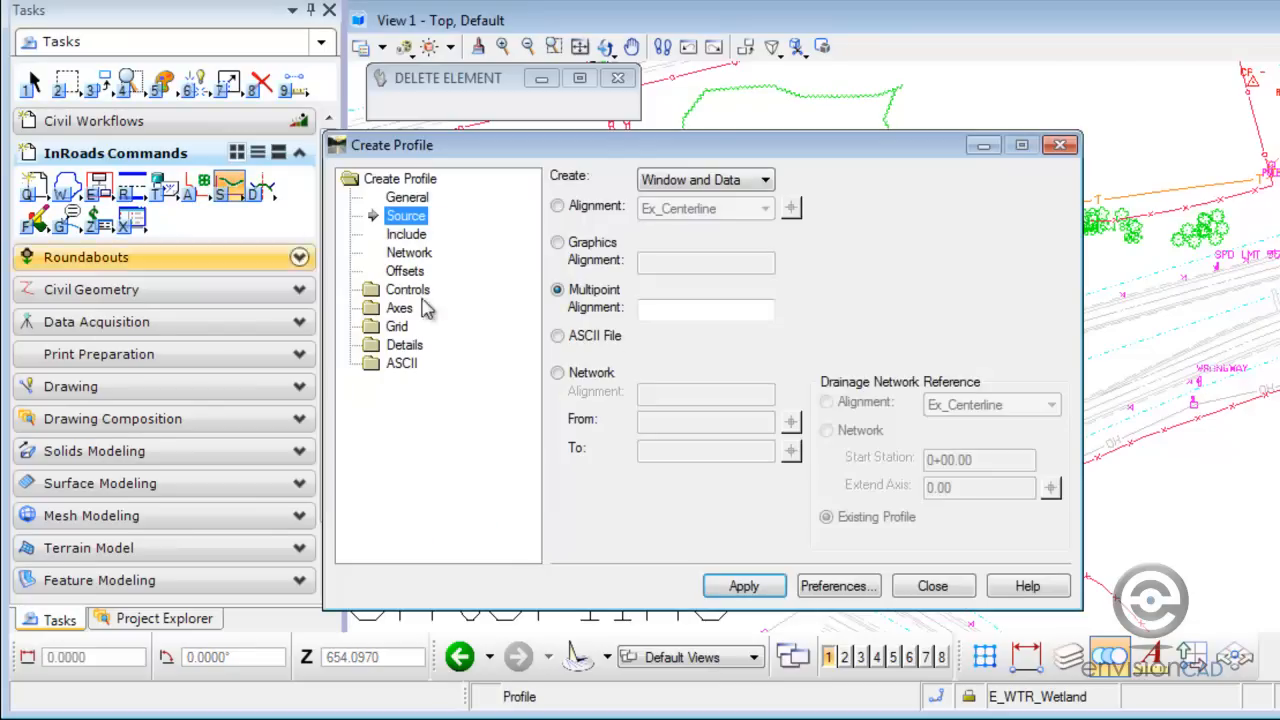
pyautogui.click(661, 312)
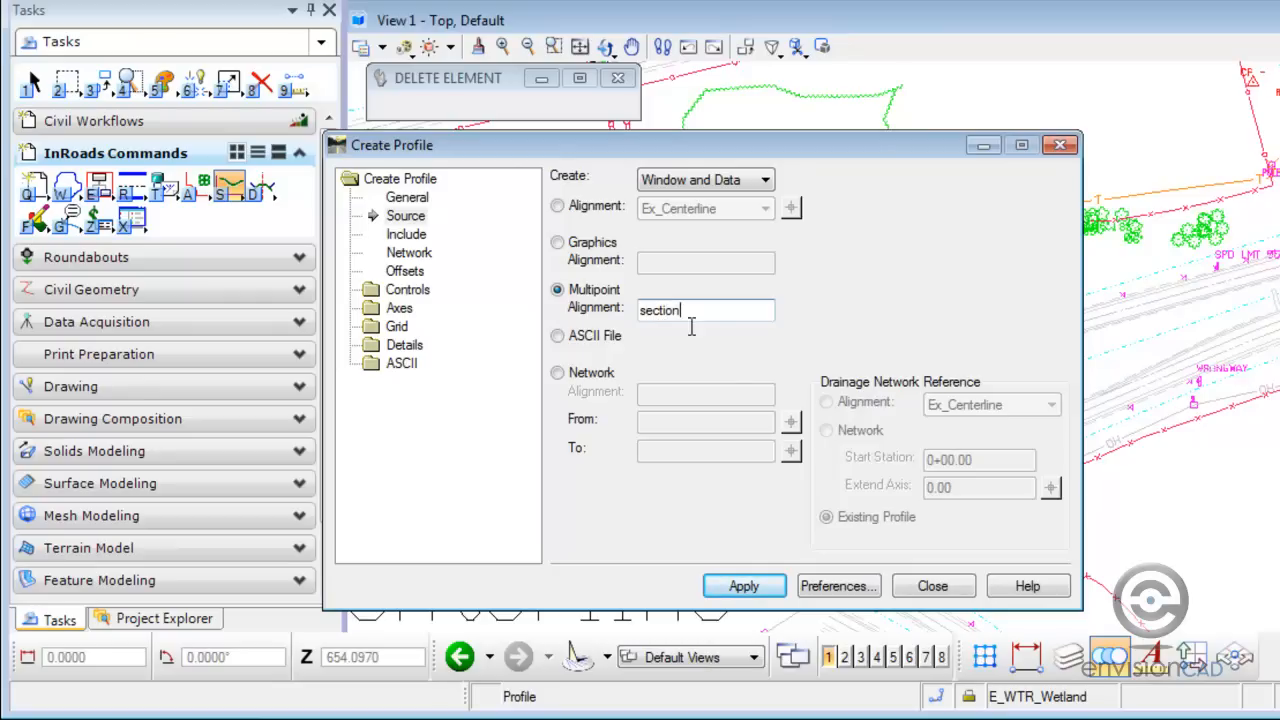
pyautogui.click(744, 585)
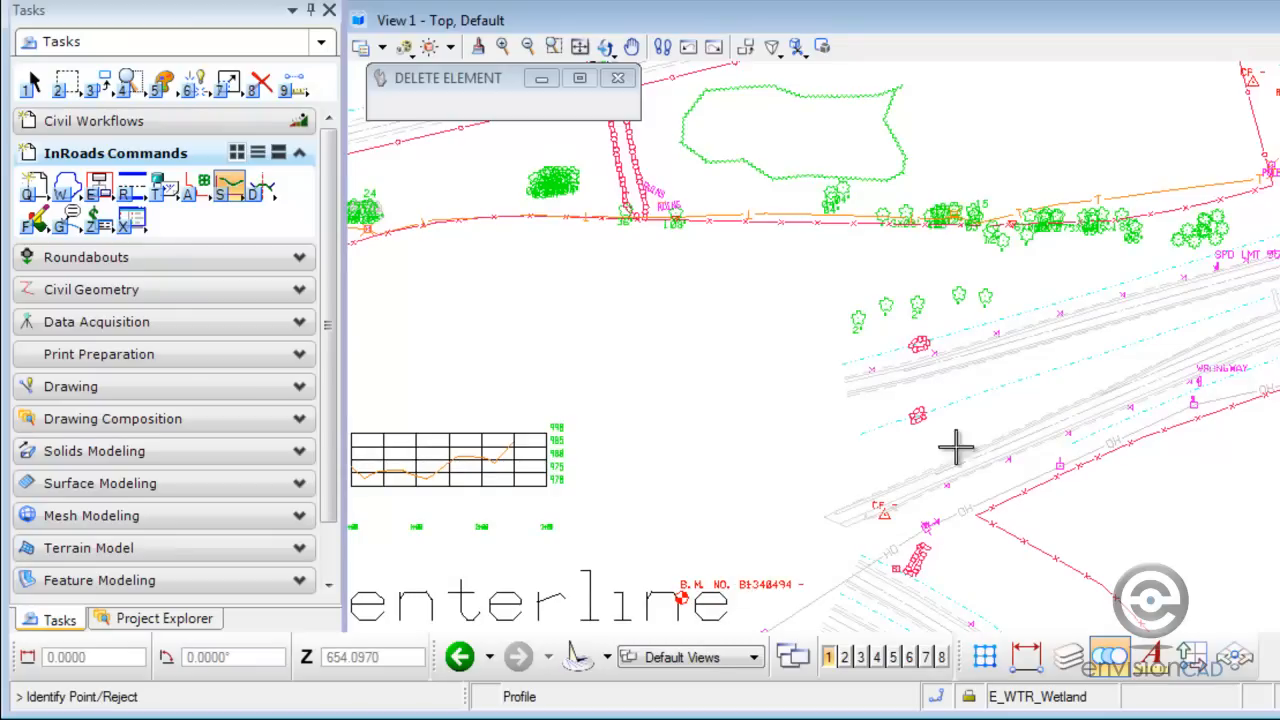
# Define a two-point line about 299 units long across the roadways and place its profile just above the first one
pyautogui.click(1029, 288)
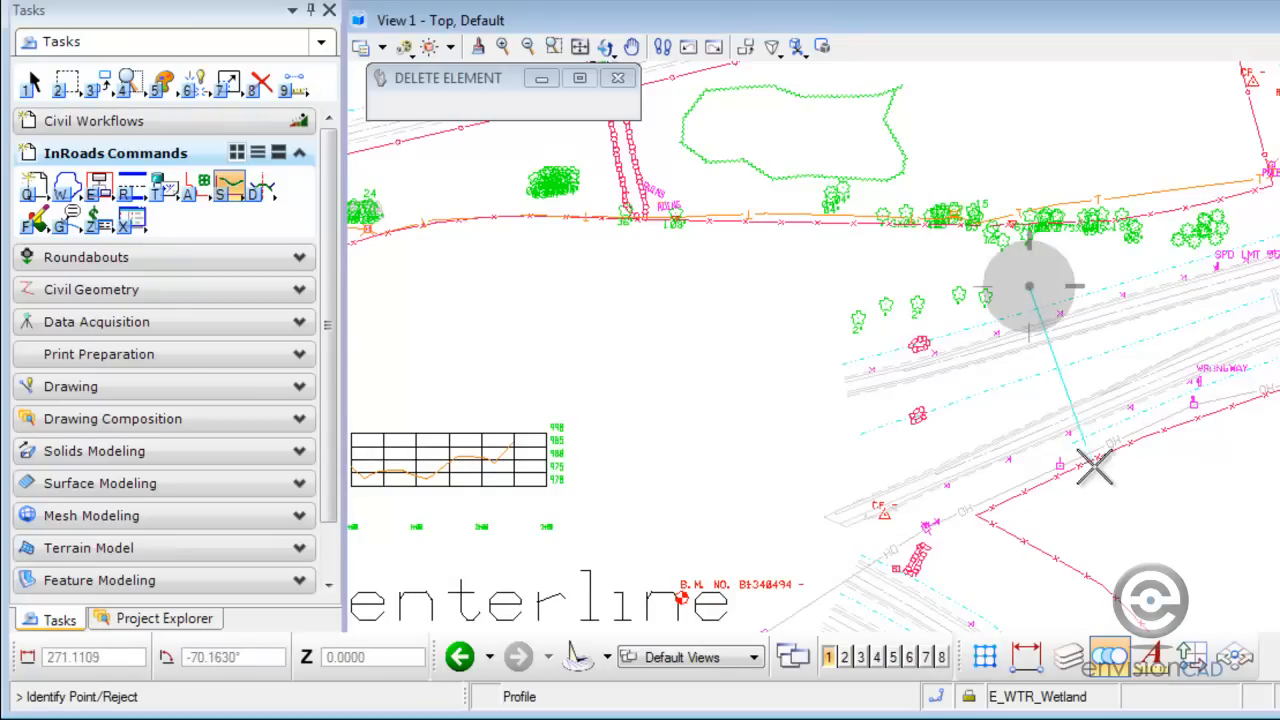
pyautogui.click(1100, 468)
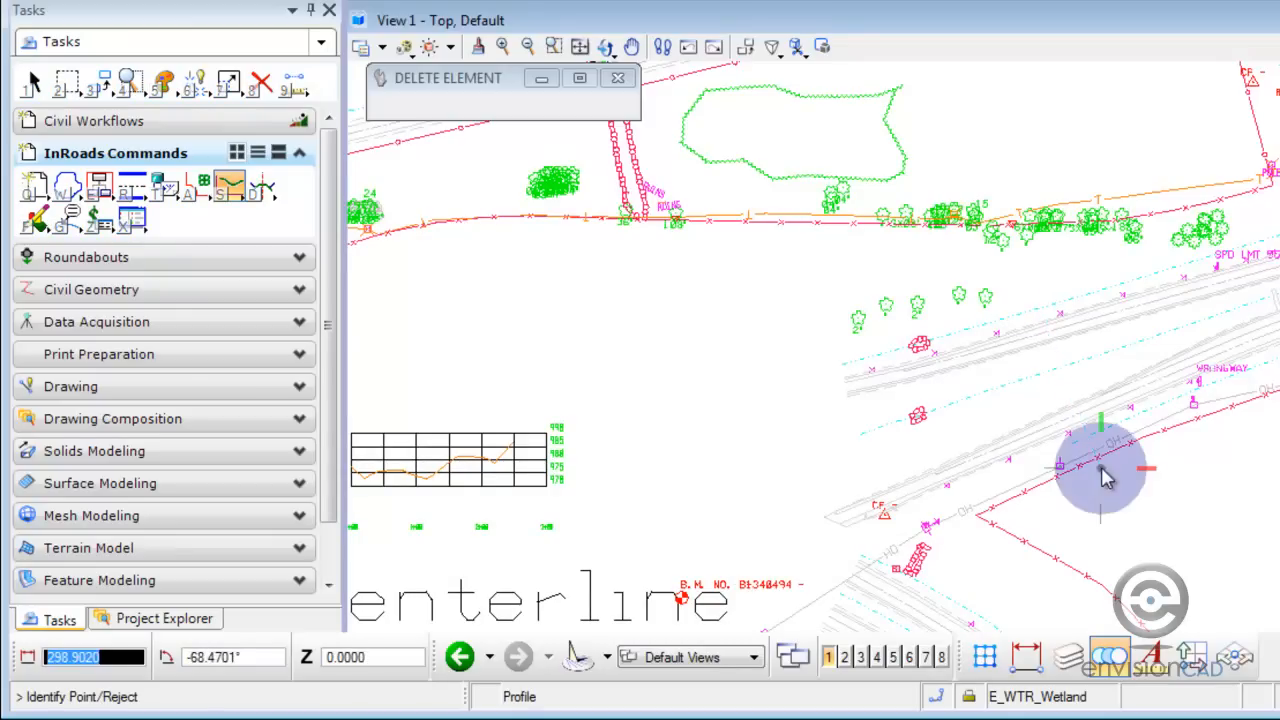
pyautogui.rightClick(1203, 480)
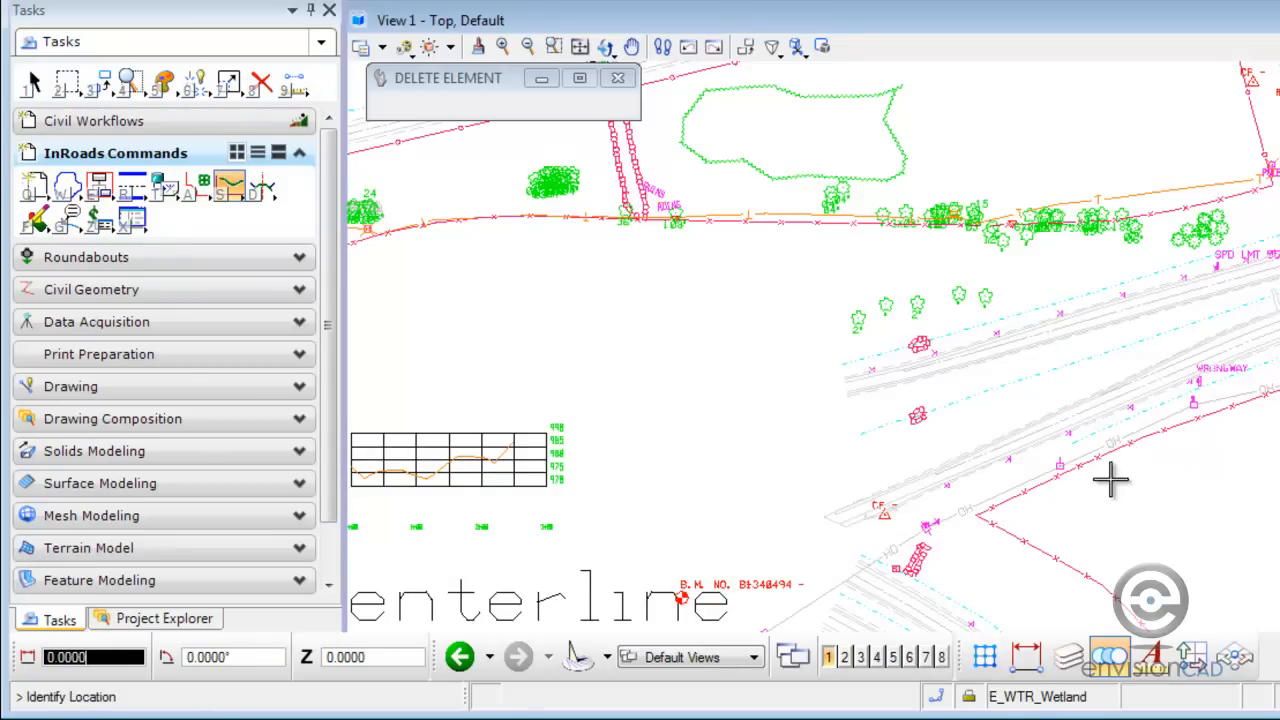
pyautogui.click(431, 371)
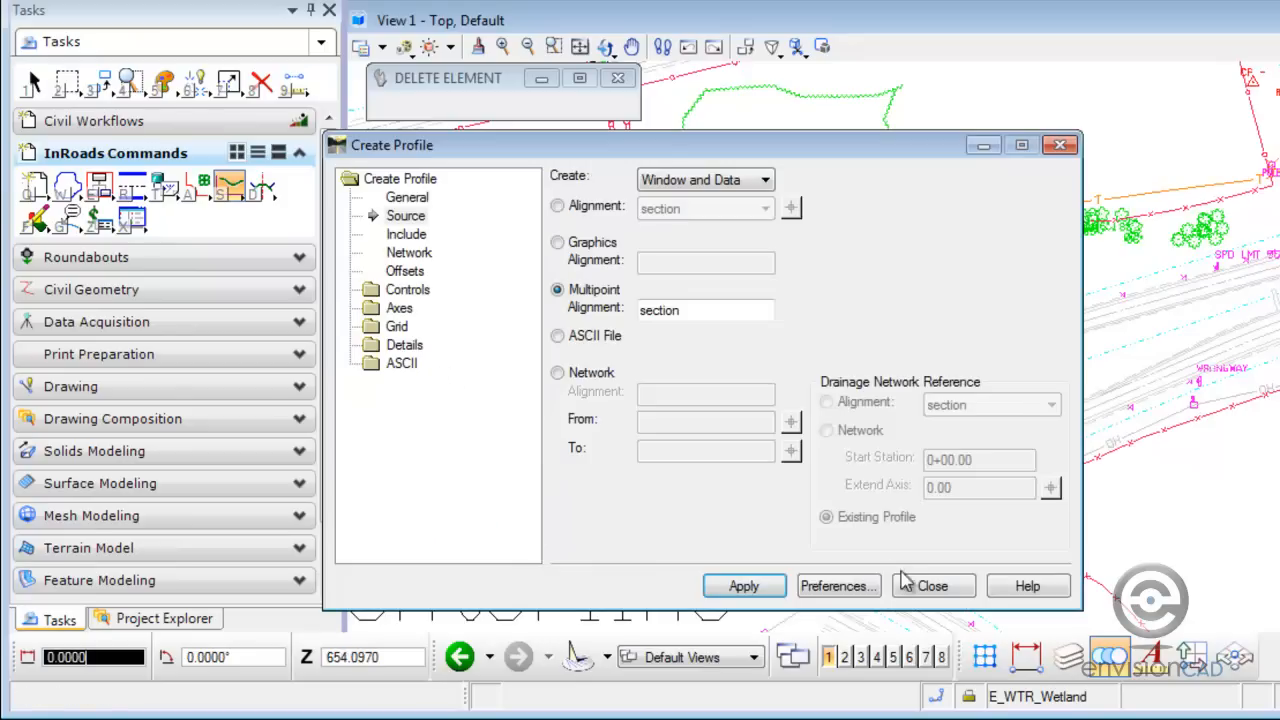
pyautogui.click(932, 586)
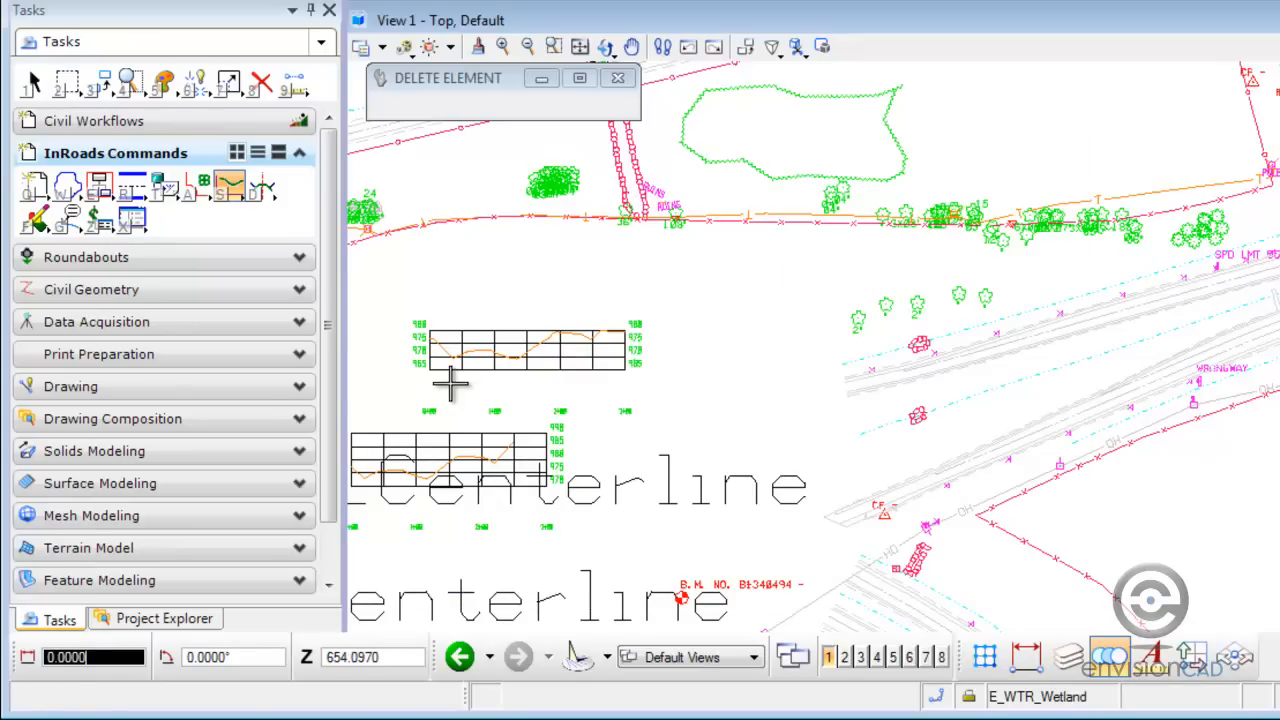
pyautogui.moveTo(464, 373); pyautogui.dragTo(600, 331, button='middle')
pyautogui.scroll(2, 557, 371)
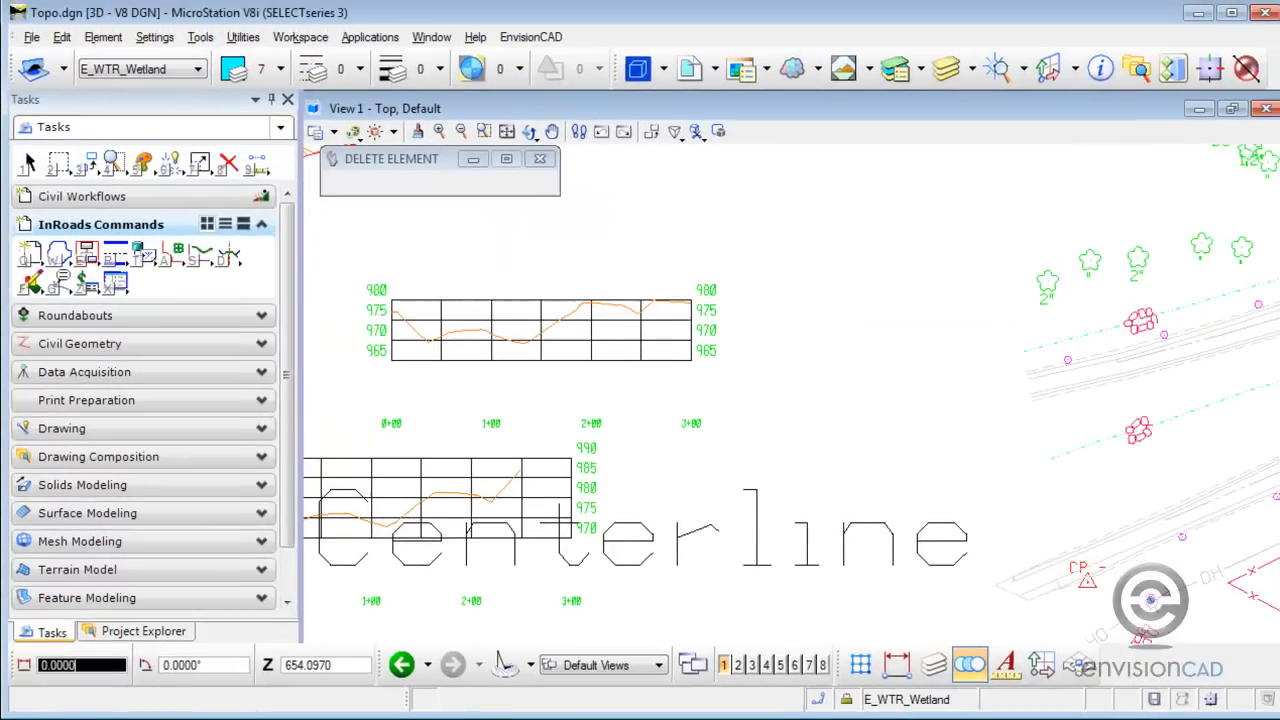
# Switch to the InRoads window and select the section alignment under the EnvisionCAD geometry project
pyautogui.moveTo(937, 282); pyautogui.dragTo(750, 184)
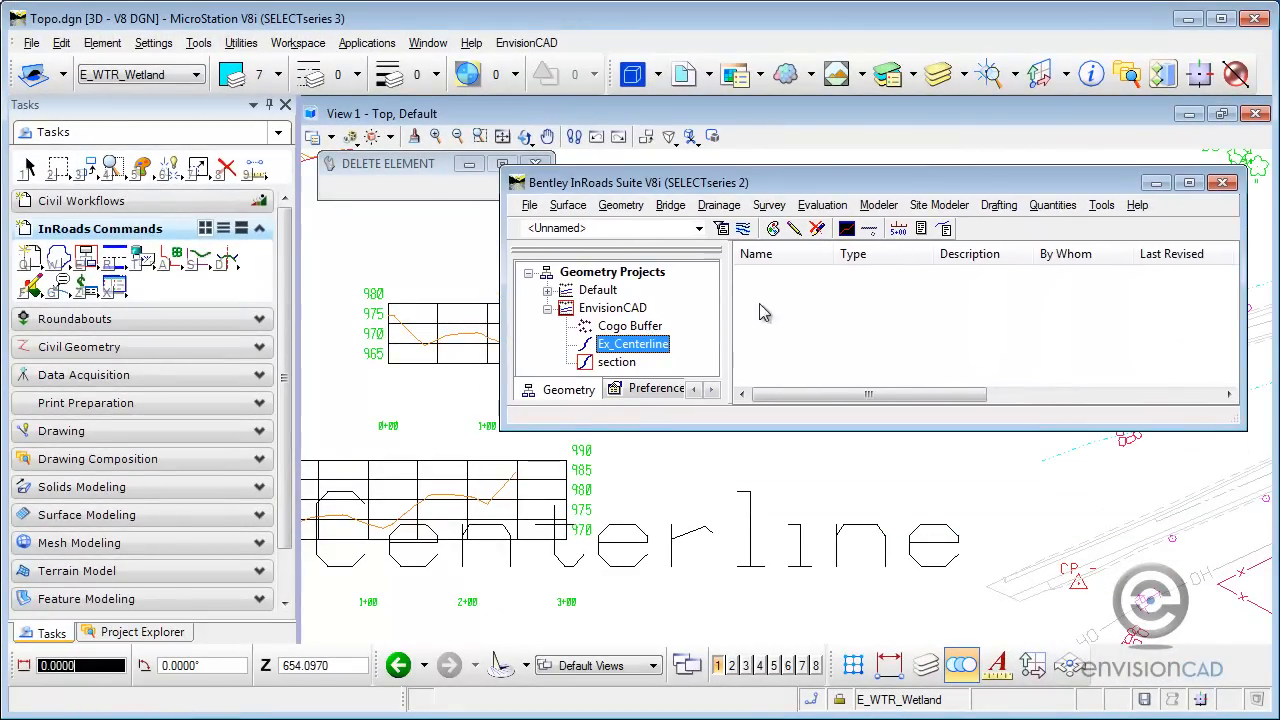
pyautogui.click(610, 309)
pyautogui.click(620, 363)
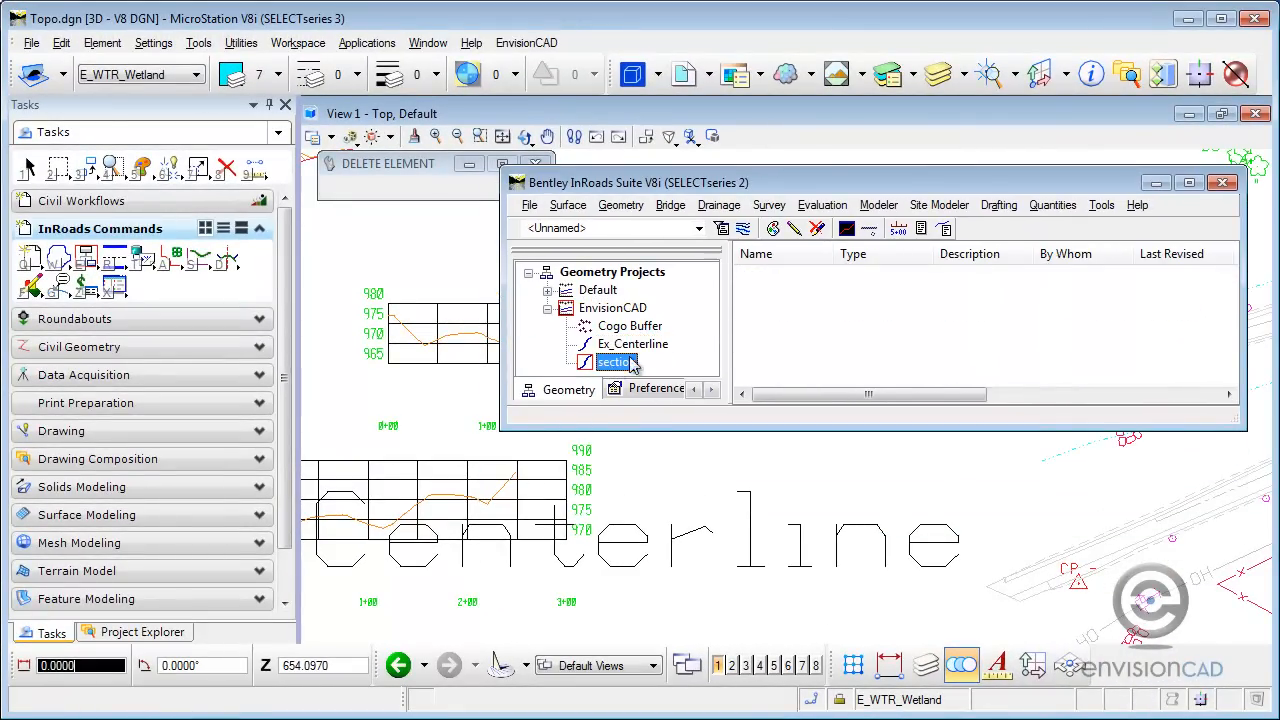
# Display the section alignment from the EnvisionCAD geometry project in the plan view across the roadways
pyautogui.moveTo(797, 188); pyautogui.dragTo(629, 251)
pyautogui.scroll(-4, 1198, 368)
pyautogui.scroll(-3, 1198, 368)
pyautogui.moveTo(1196, 368); pyautogui.dragTo(1079, 427, button='middle')
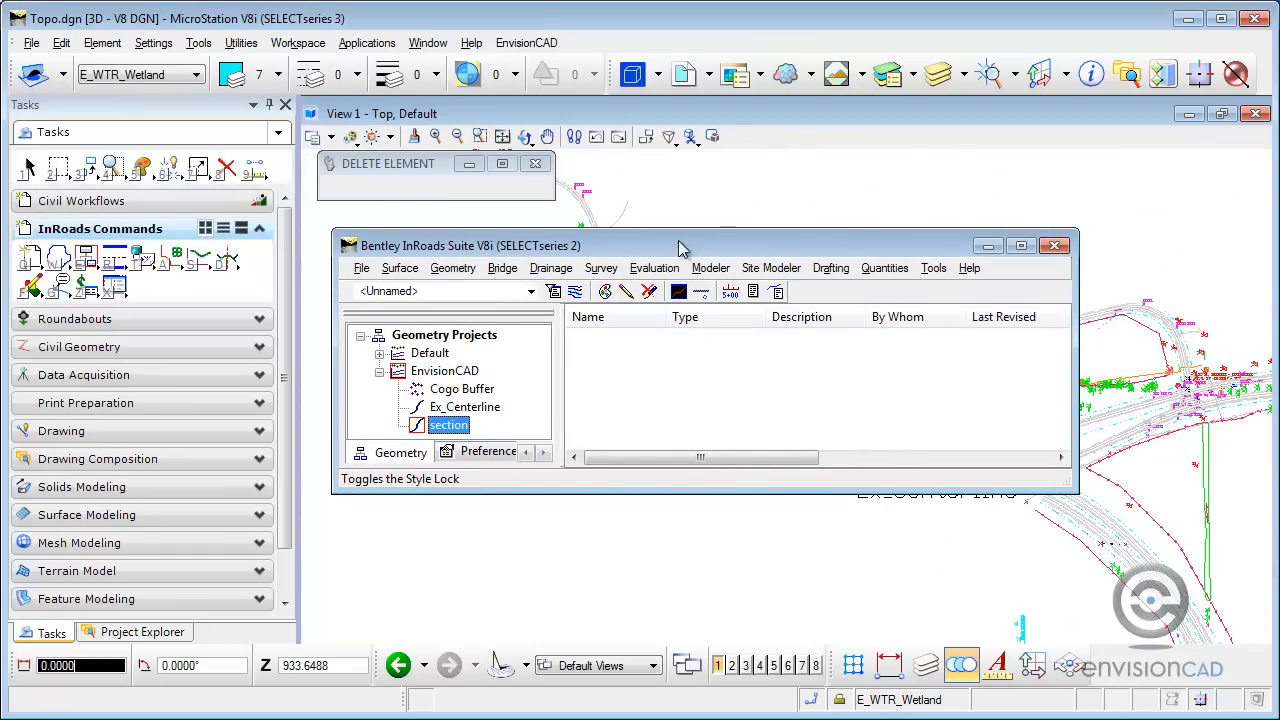
pyautogui.moveTo(679, 247); pyautogui.dragTo(853, 126)
pyautogui.moveTo(1172, 410); pyautogui.dragTo(775, 429, button='middle')
pyautogui.scroll(5, 815, 480)
pyautogui.rightClick(612, 307)
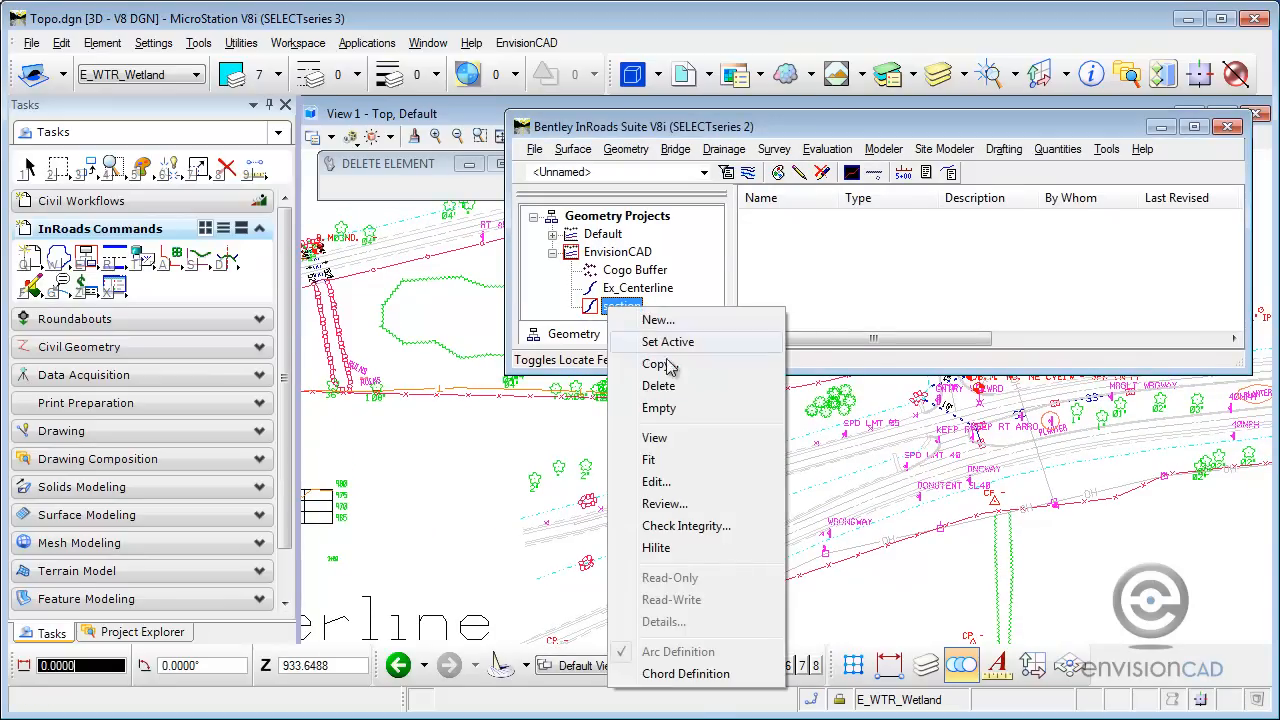
pyautogui.click(686, 440)
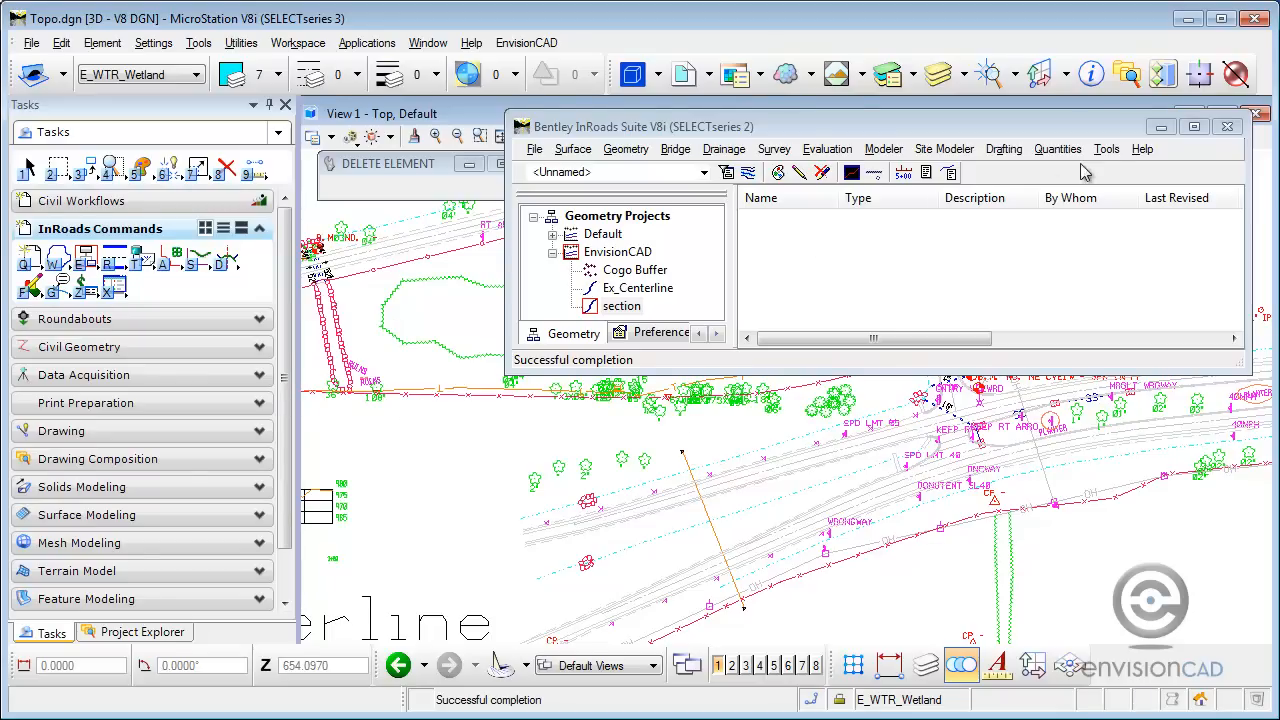
# Minimize the InRoads window and start a Create Profile run with Graphics as the source and no alignment name
pyautogui.click(1165, 126)
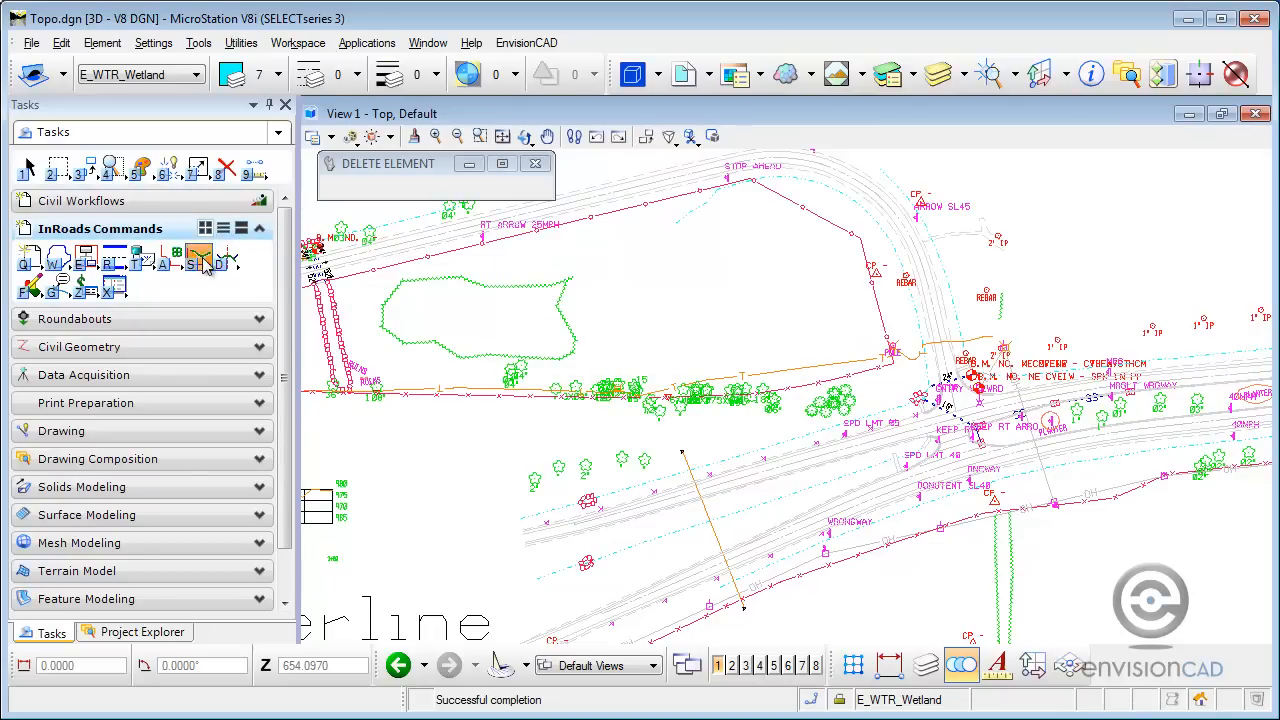
pyautogui.click(199, 258)
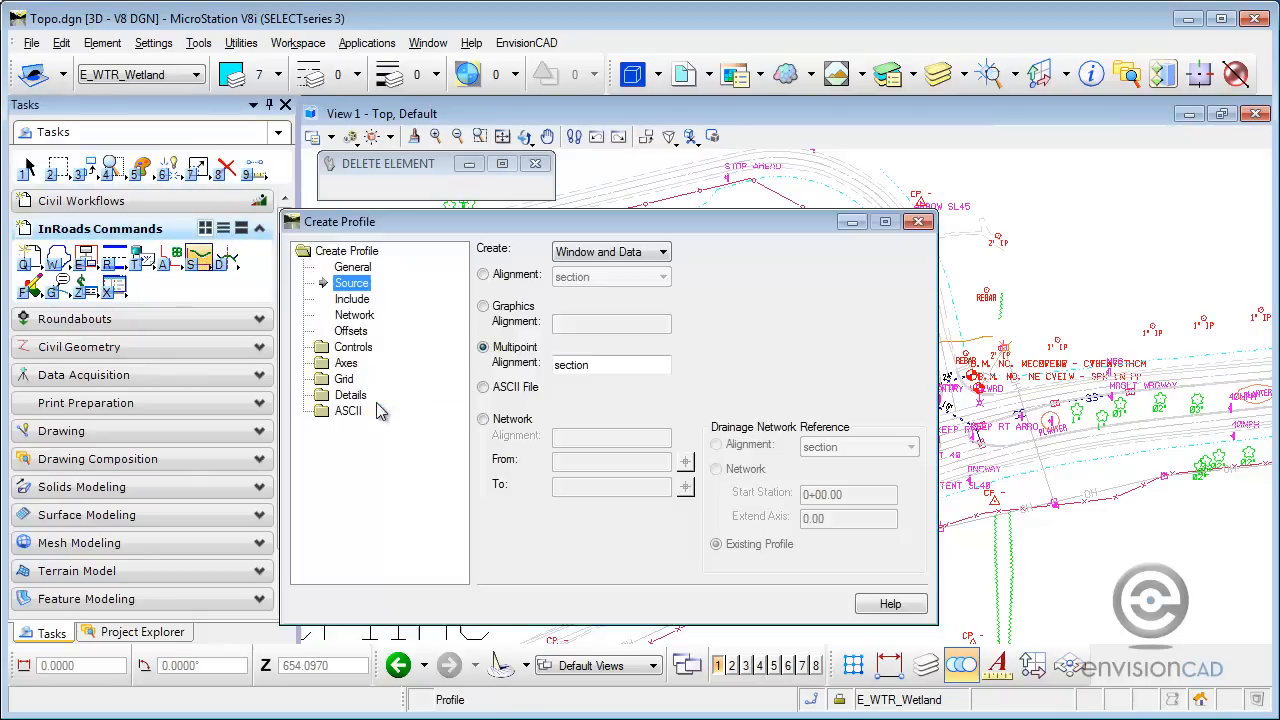
pyautogui.click(484, 307)
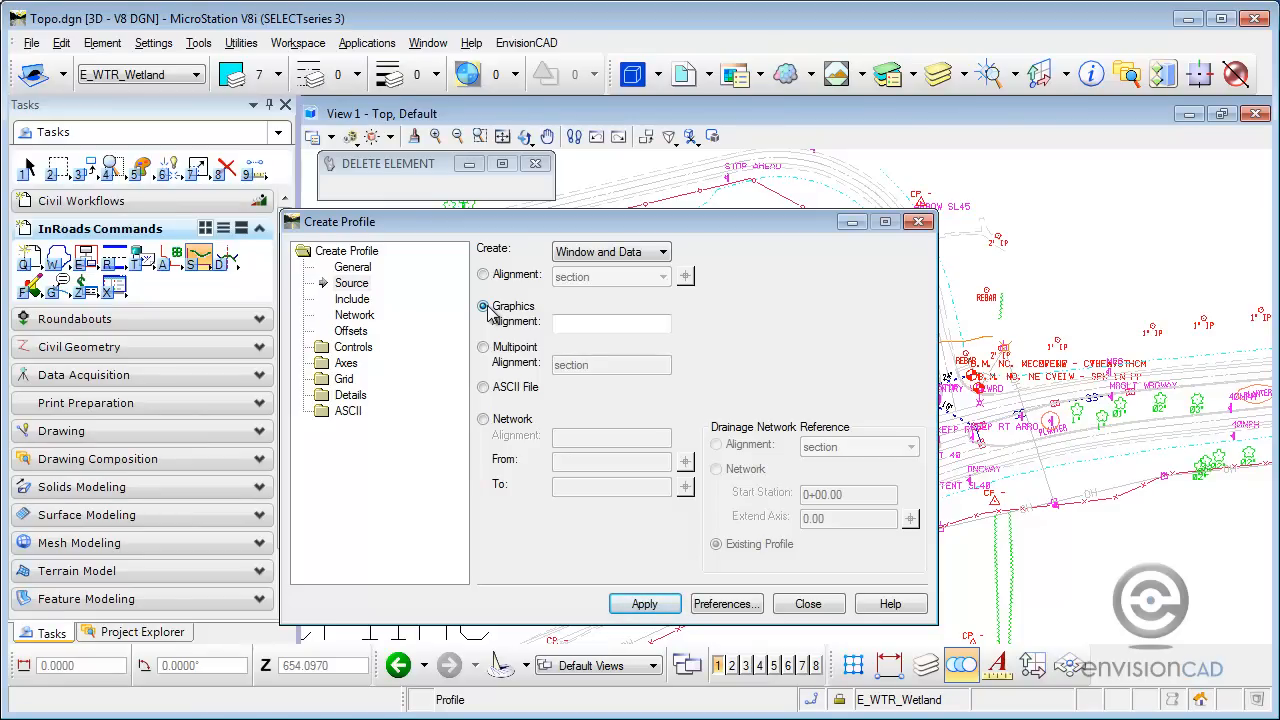
pyautogui.click(650, 604)
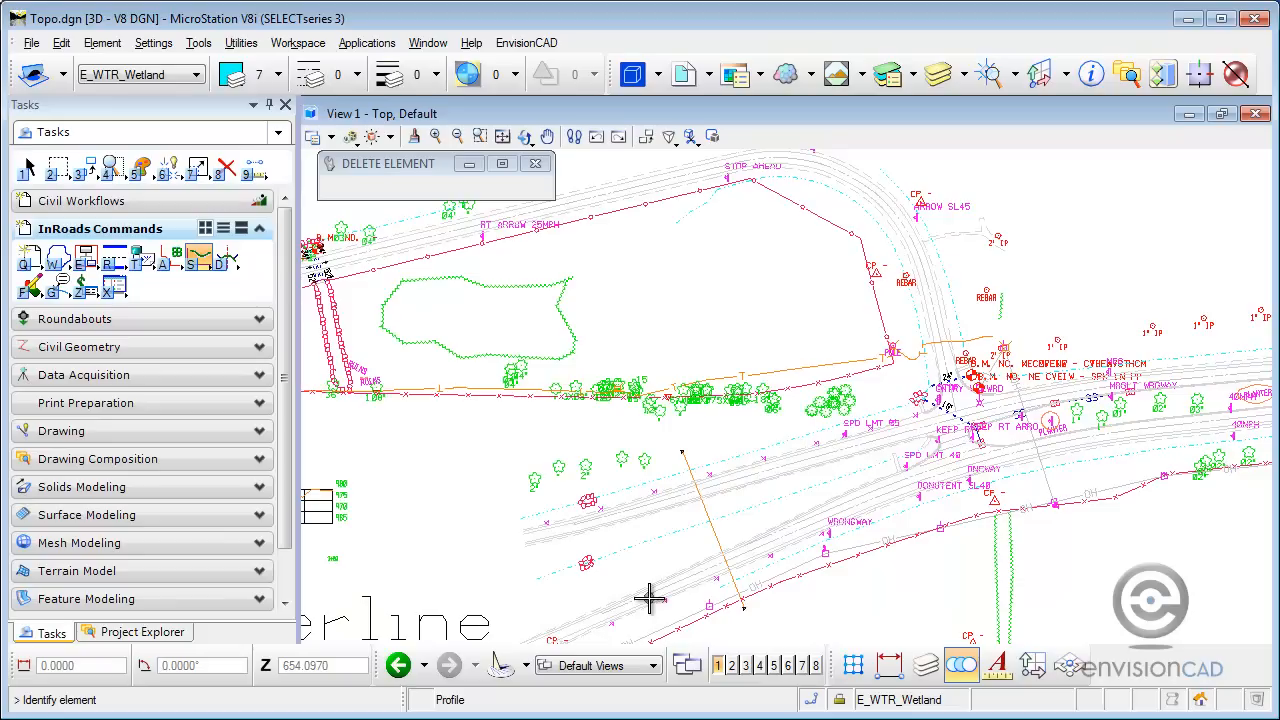
# Use the dash-dot ditch line between the roadways as the profile source and place its profile in the open area northwest of the roadways
pyautogui.moveTo(657, 577); pyautogui.dragTo(720, 520, button='middle')
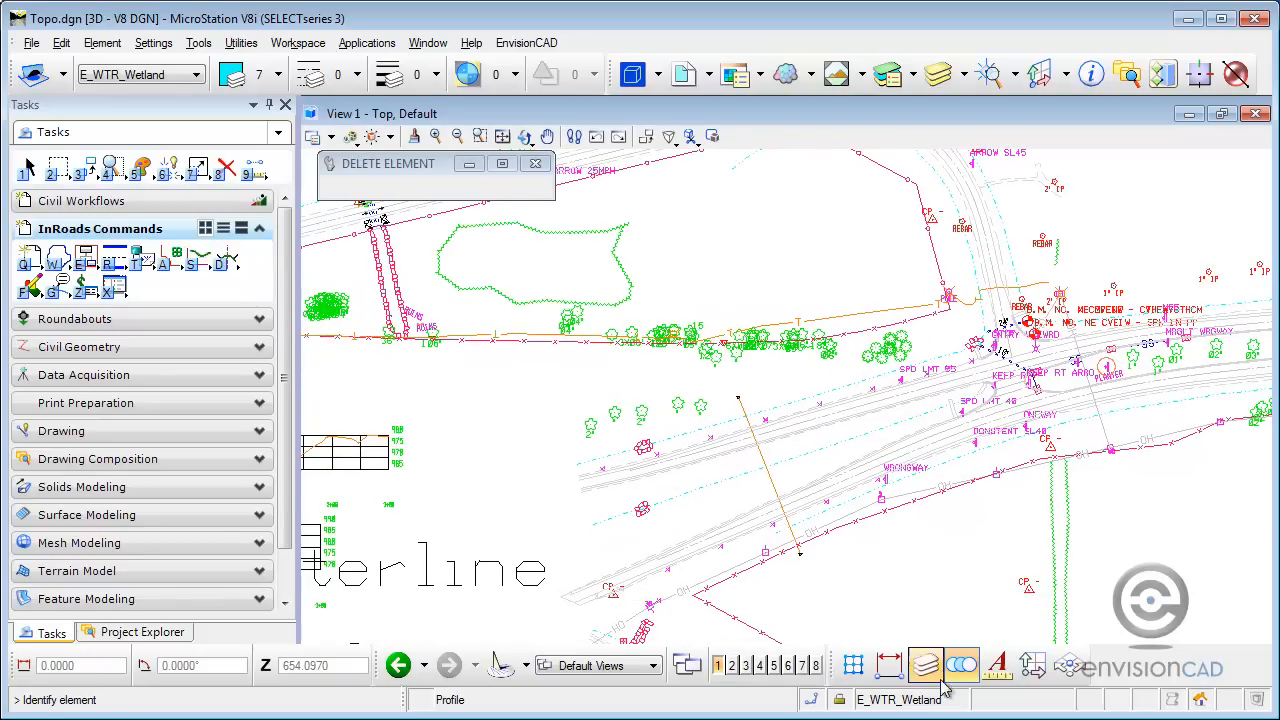
pyautogui.click(607, 519)
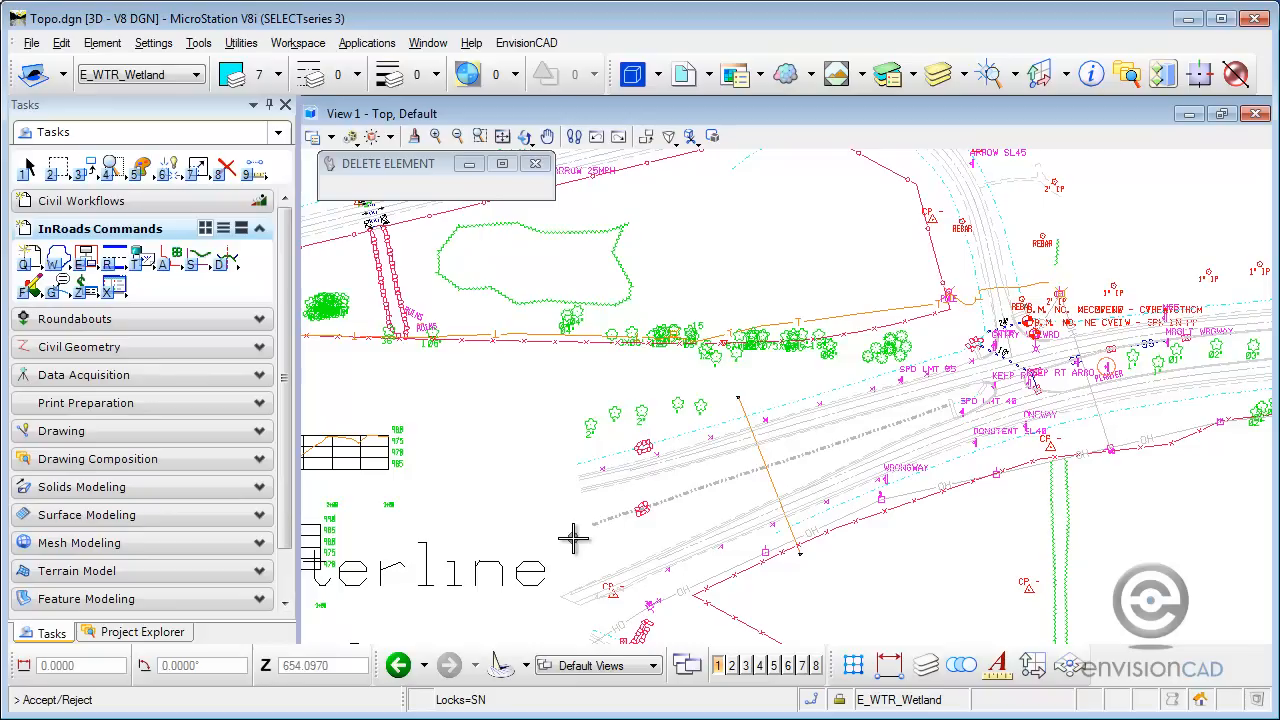
pyautogui.click(544, 522)
pyautogui.moveTo(470, 504)
pyautogui.mouseDown(button='middle')
pyautogui.moveTo(797, 500)
pyautogui.moveTo(849, 598)
pyautogui.mouseUp(button='middle')
pyautogui.moveTo(697, 298); pyautogui.dragTo(829, 563, button='middle')
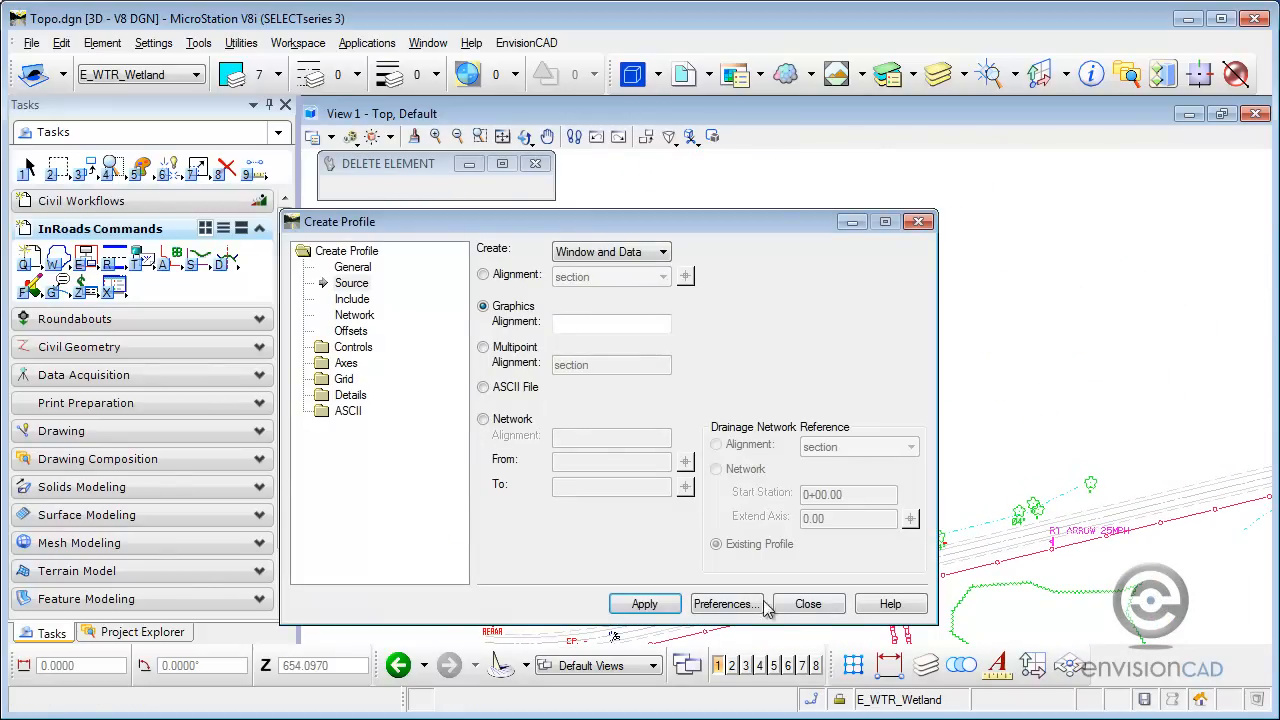
pyautogui.click(808, 604)
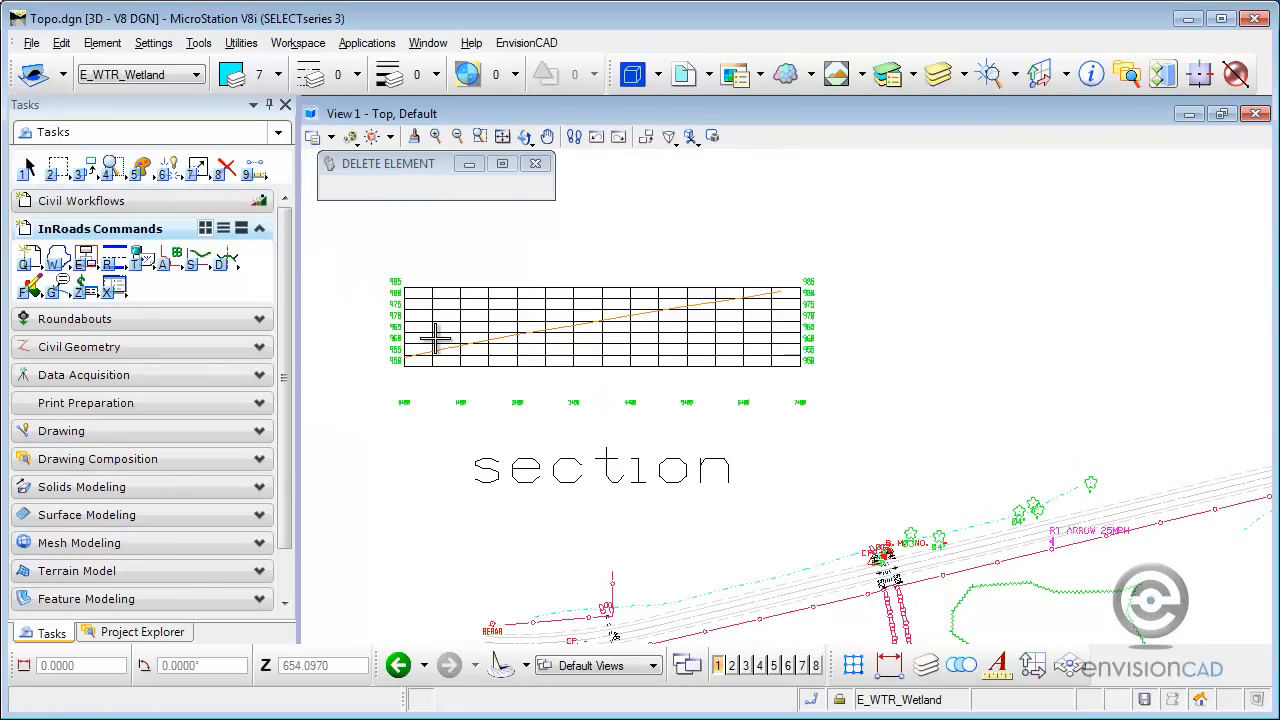
pyautogui.scroll(2, 433, 340)
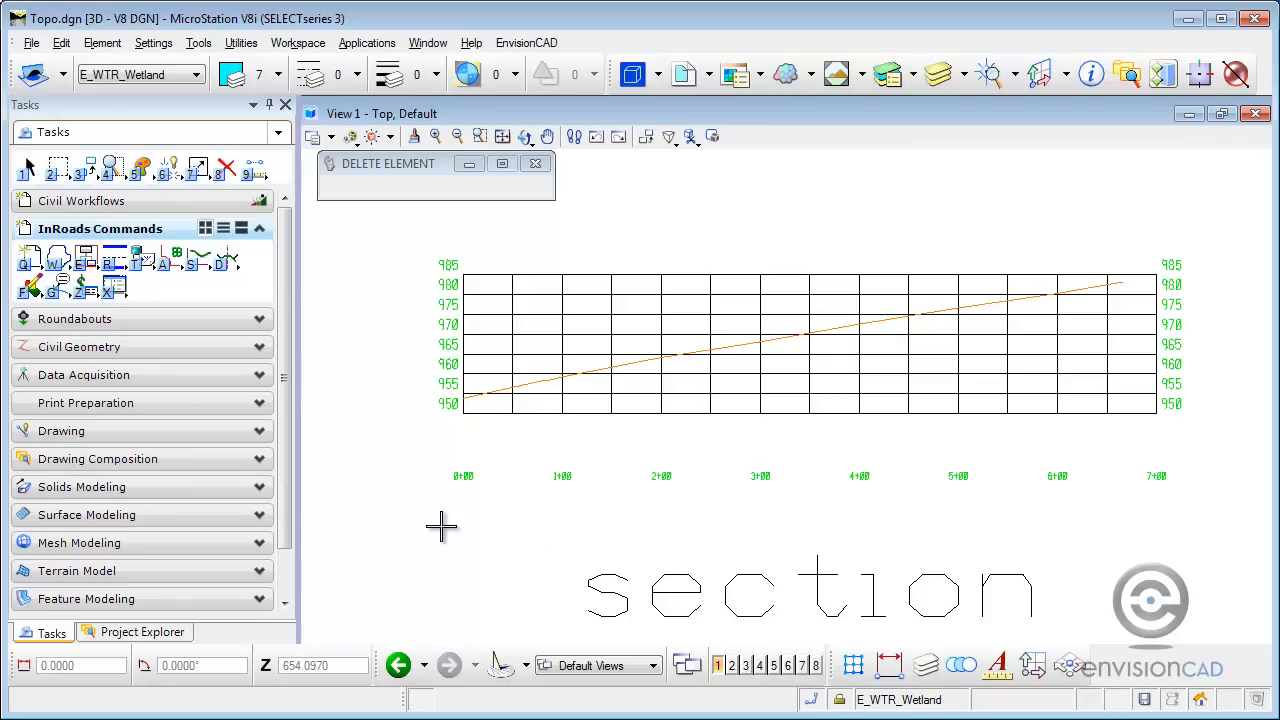
# Start another Create Profile run from Graphics with the alignment name ditch
pyautogui.click(199, 262)
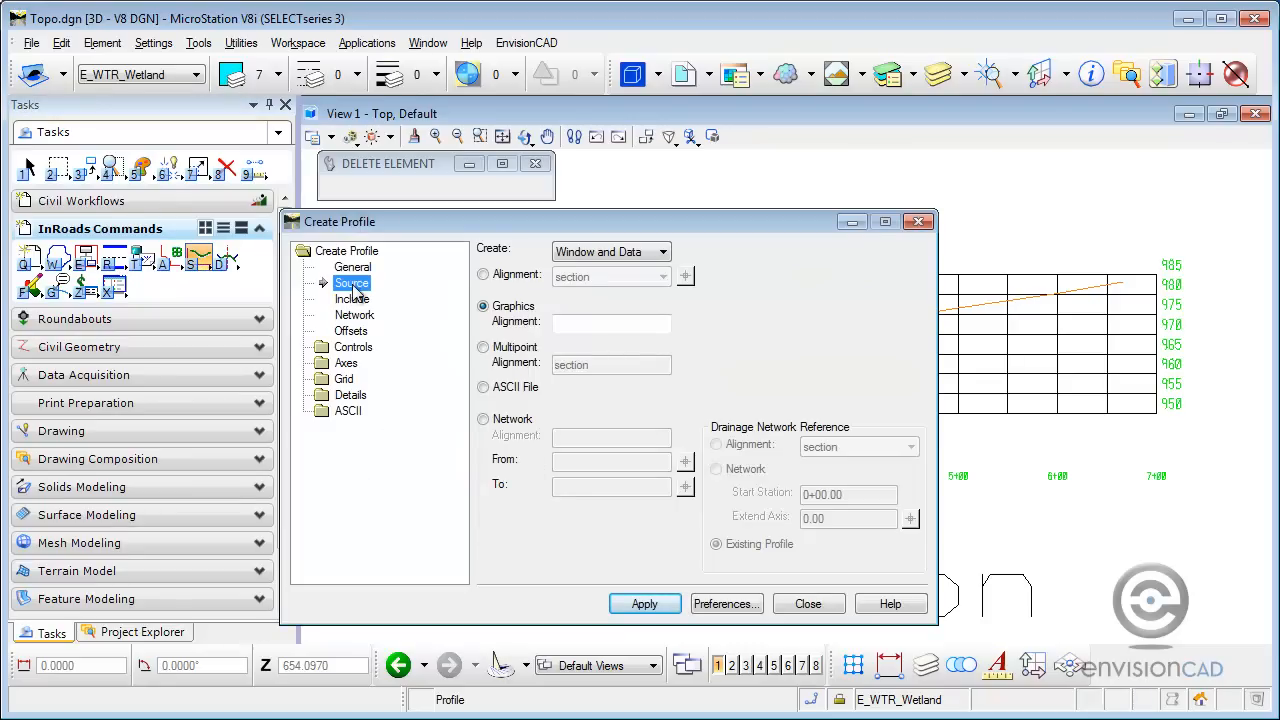
pyautogui.click(567, 324)
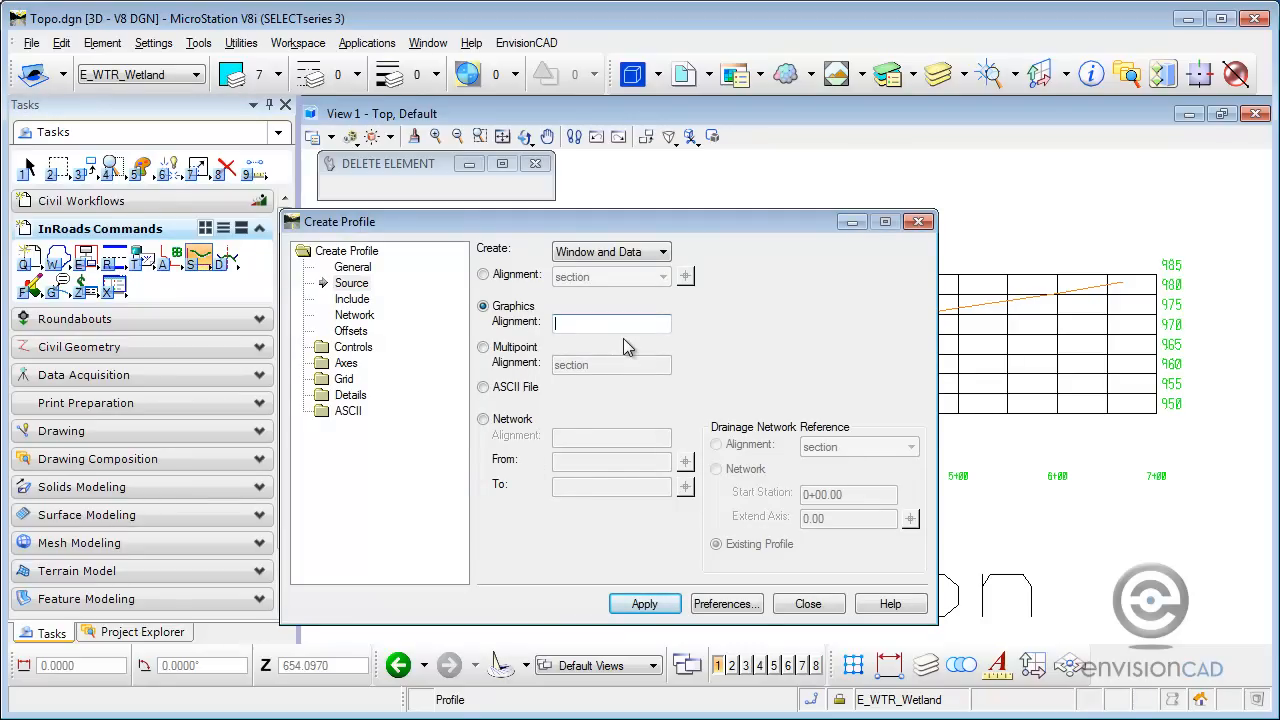
pyautogui.write('ditch')
pyautogui.click(645, 605)
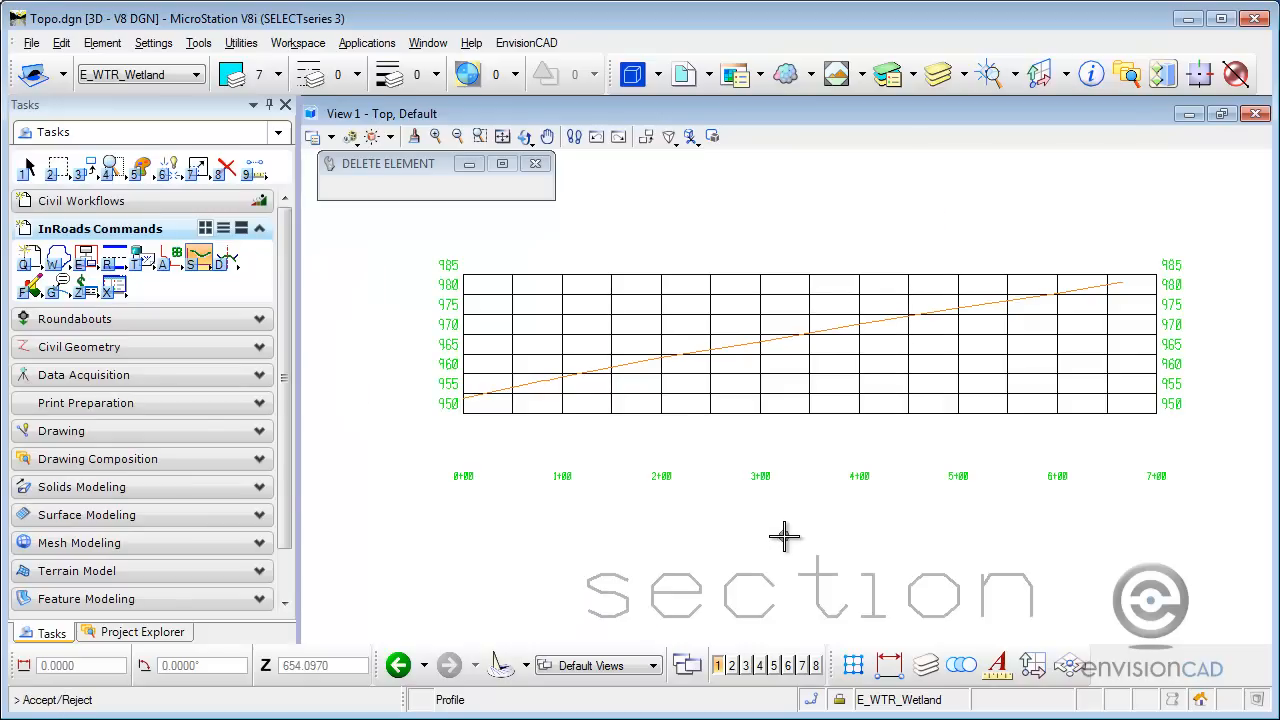
# Reject the preselected section text, pick the ditch line between the roadways, and place its profile just east of the previous ditch profile
pyautogui.scroll(-5, 783, 537)
pyautogui.moveTo(786, 543); pyautogui.dragTo(675, 285, button='middle')
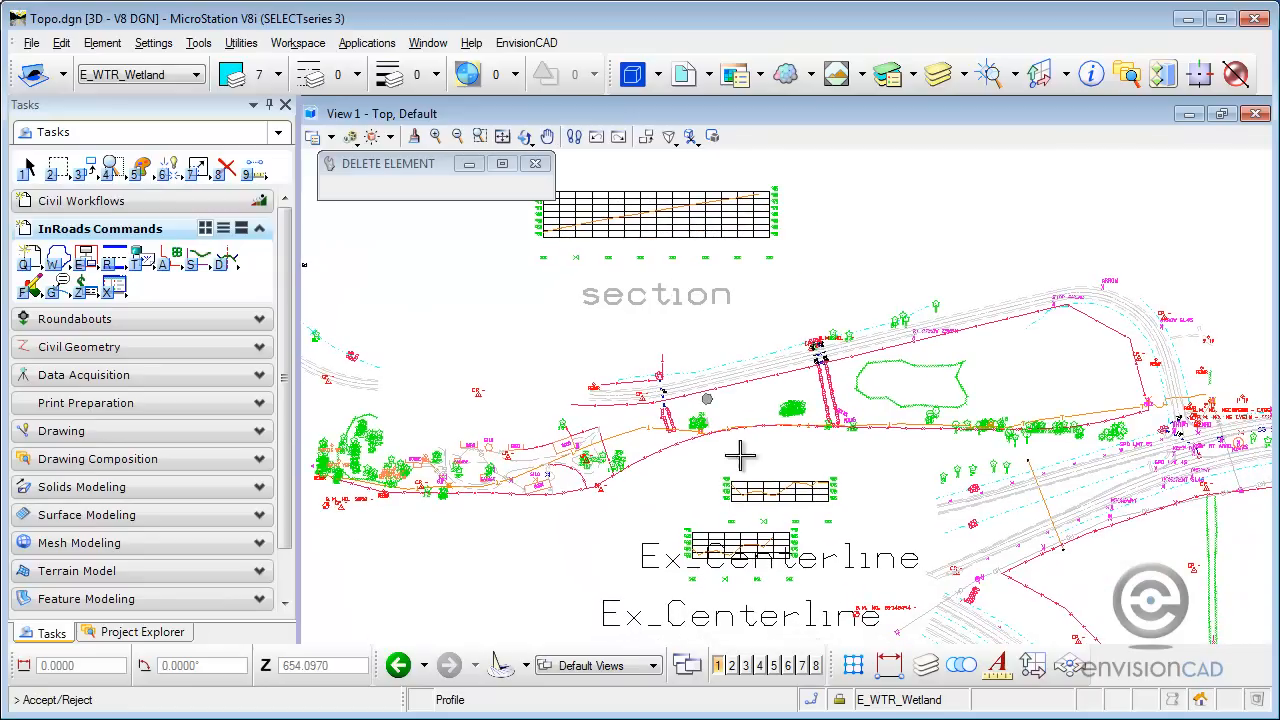
pyautogui.rightClick(946, 532)
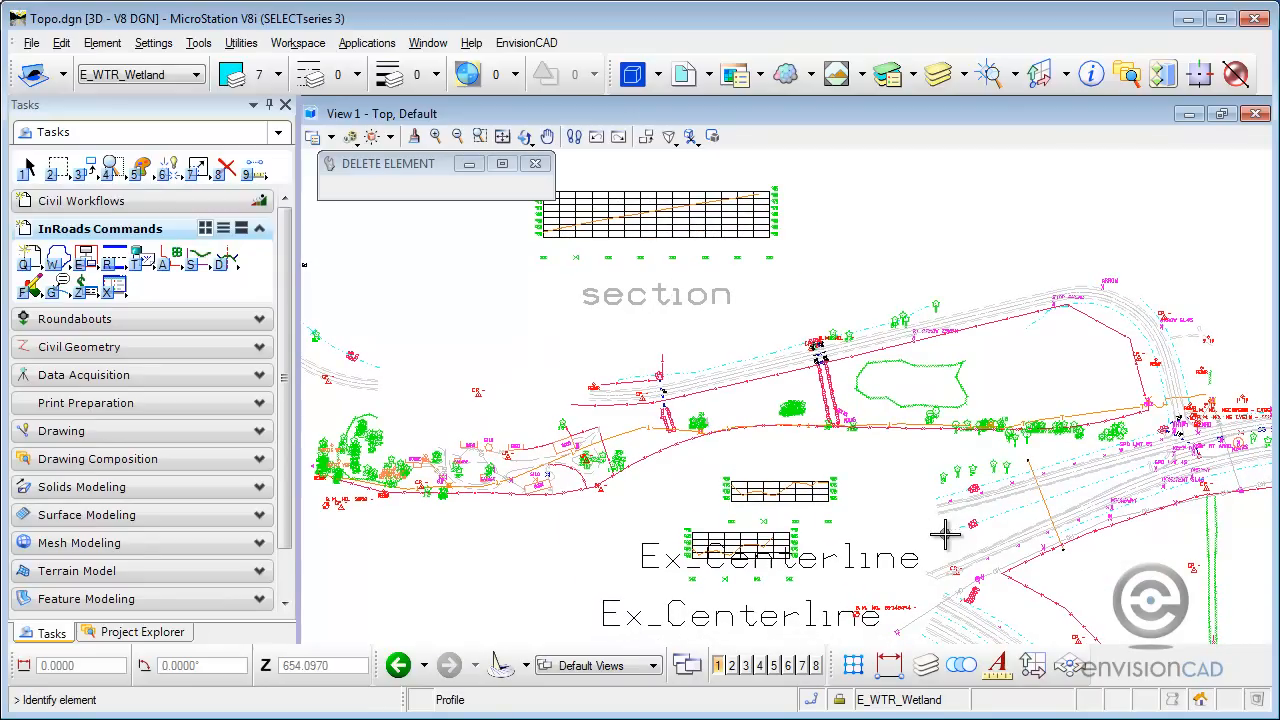
pyautogui.click(950, 530)
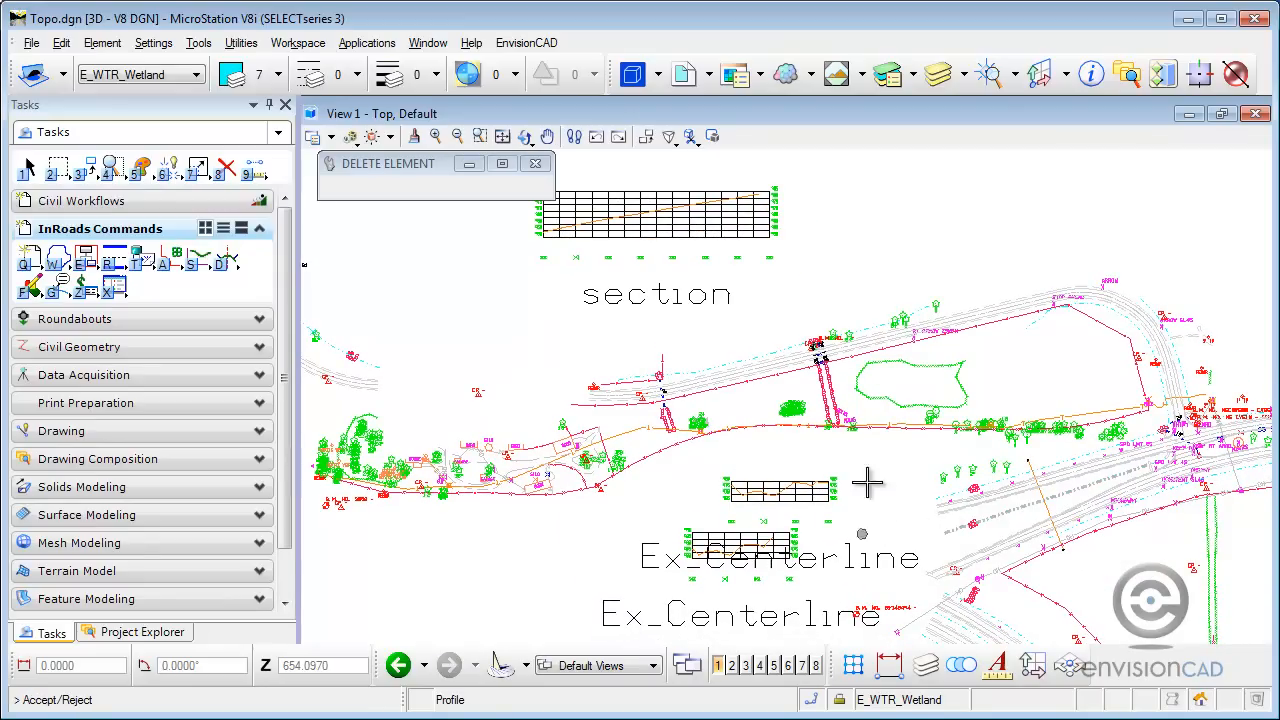
pyautogui.click(857, 238)
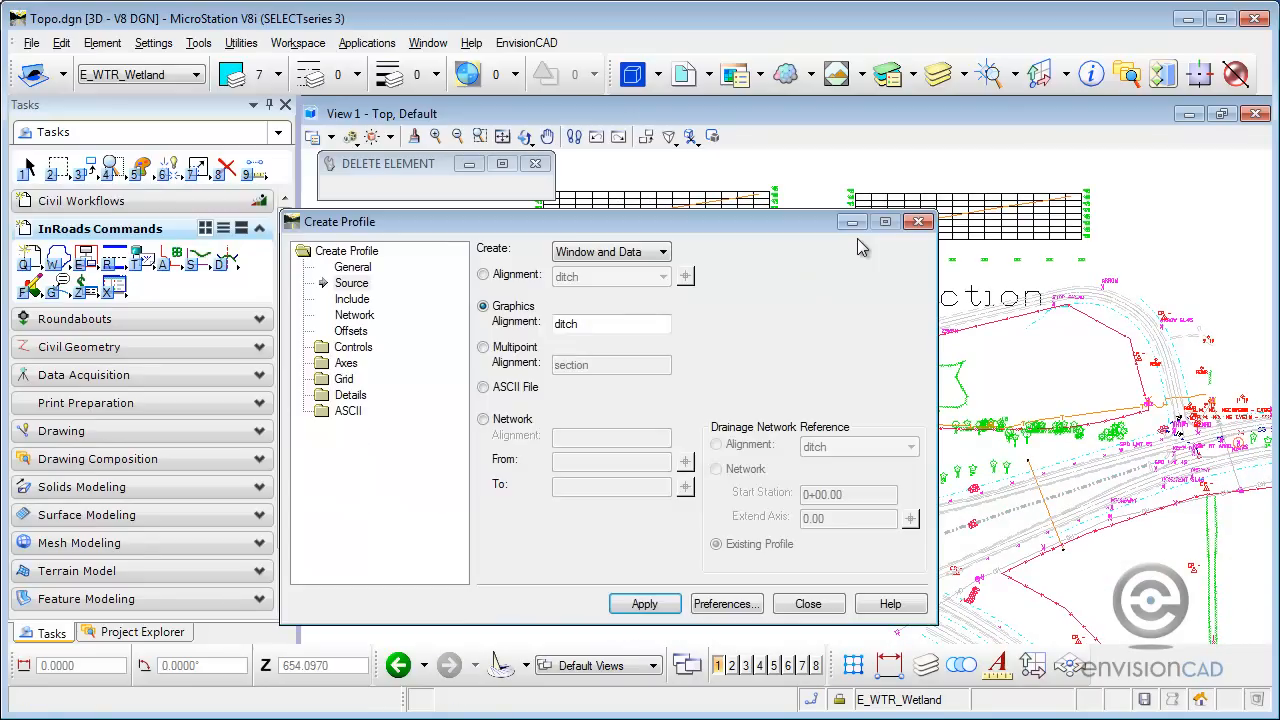
# Switch to the InRoads window and select the ditch alignment under the EnvisionCAD geometry project
pyautogui.moveTo(770, 230); pyautogui.dragTo(786, 274)
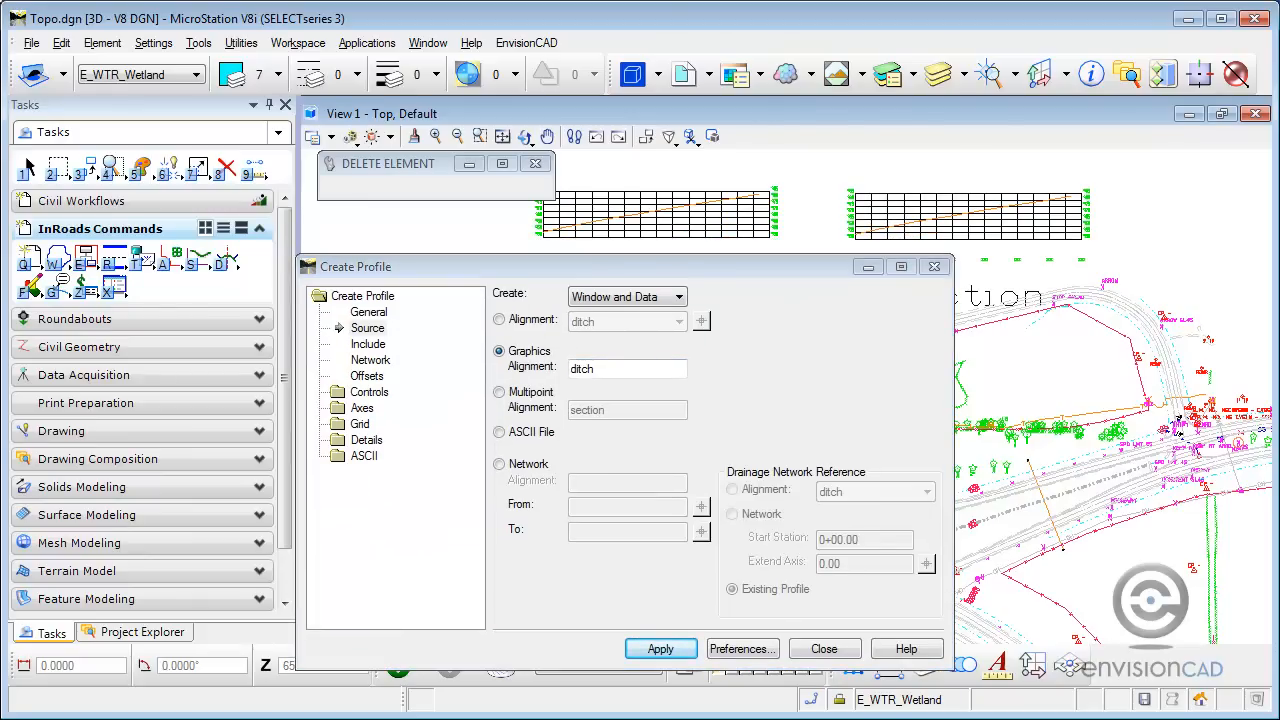
pyautogui.click(880, 266)
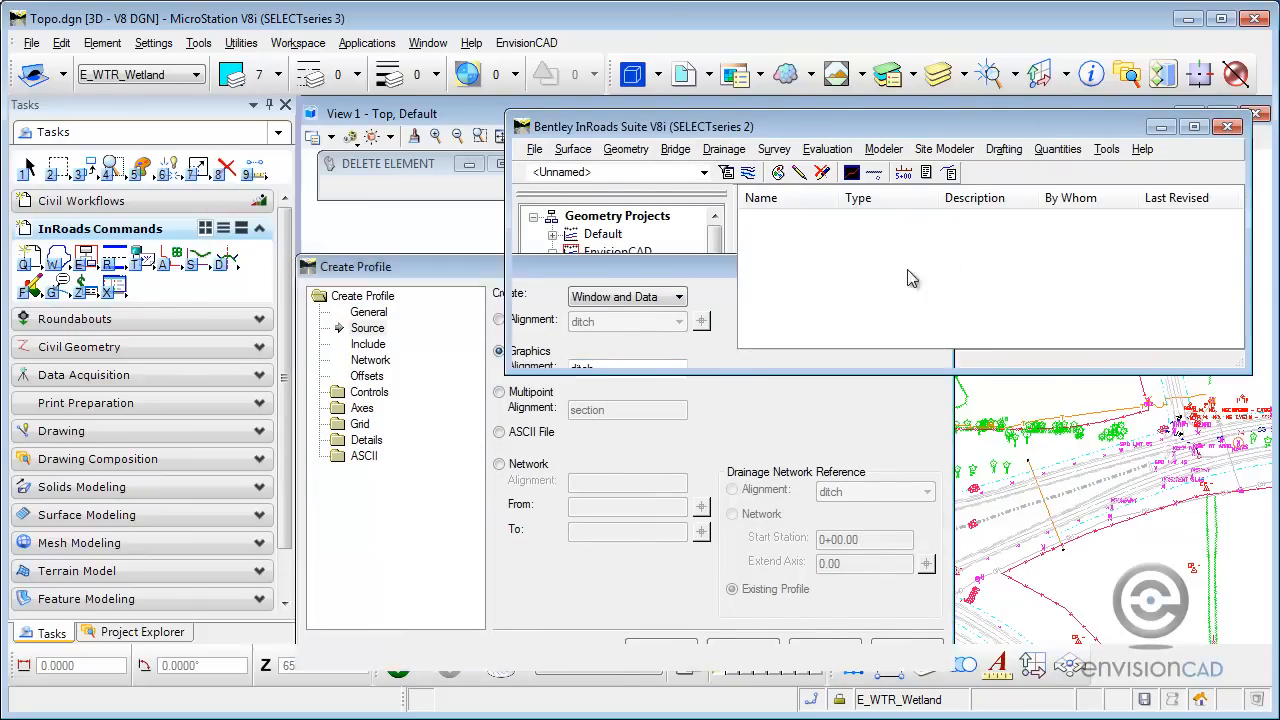
pyautogui.click(714, 310)
pyautogui.click(621, 312)
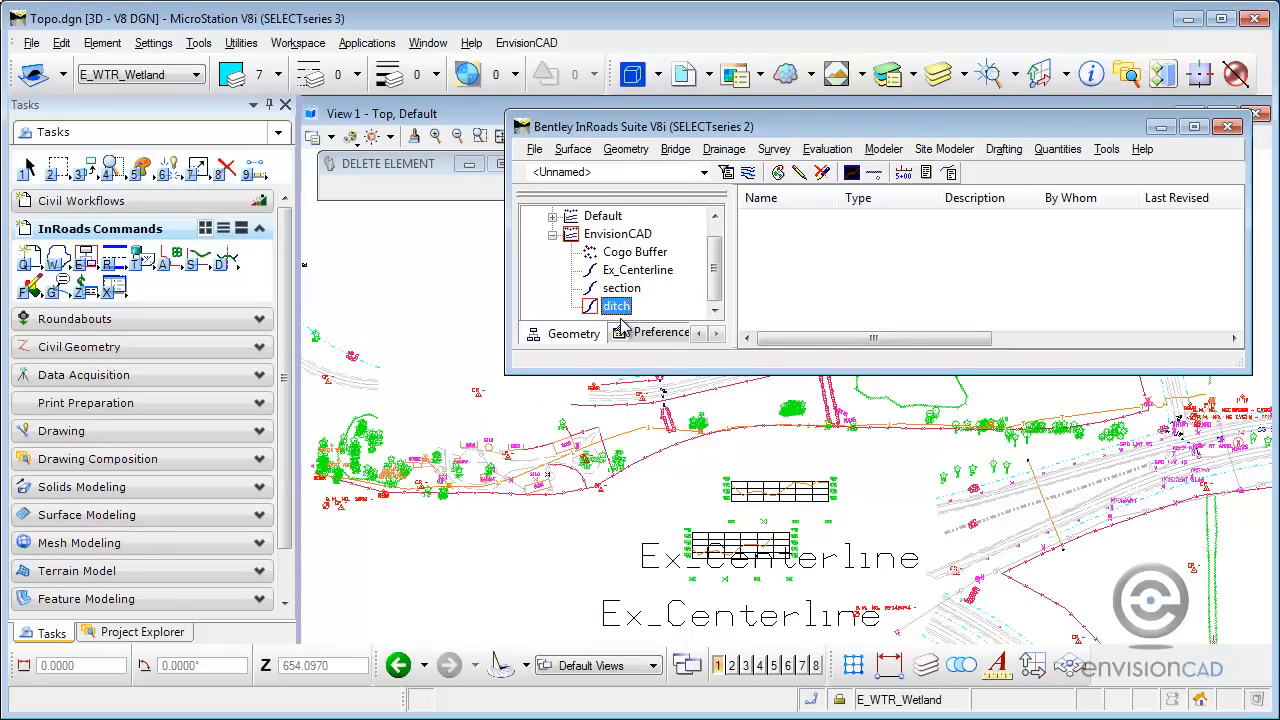
# Reopen Create Profile and set its source to Multipoint
pyautogui.click(198, 260)
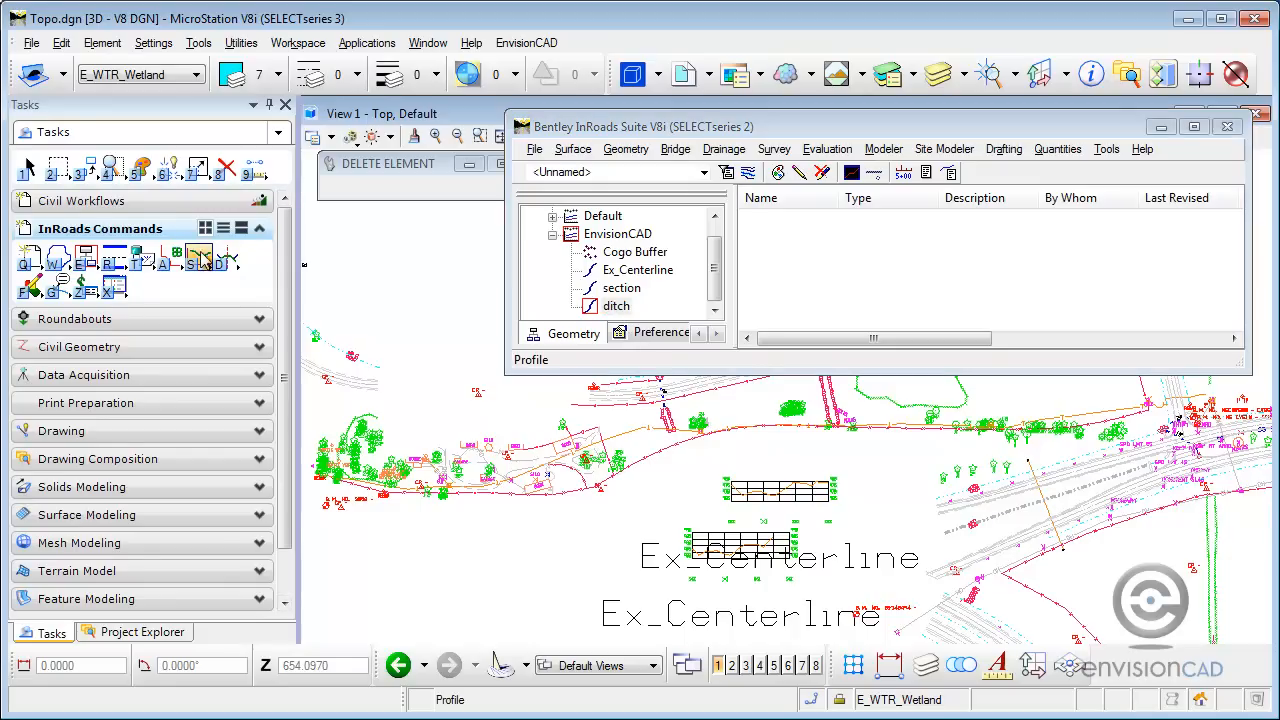
pyautogui.moveTo(487, 266); pyautogui.dragTo(583, 204)
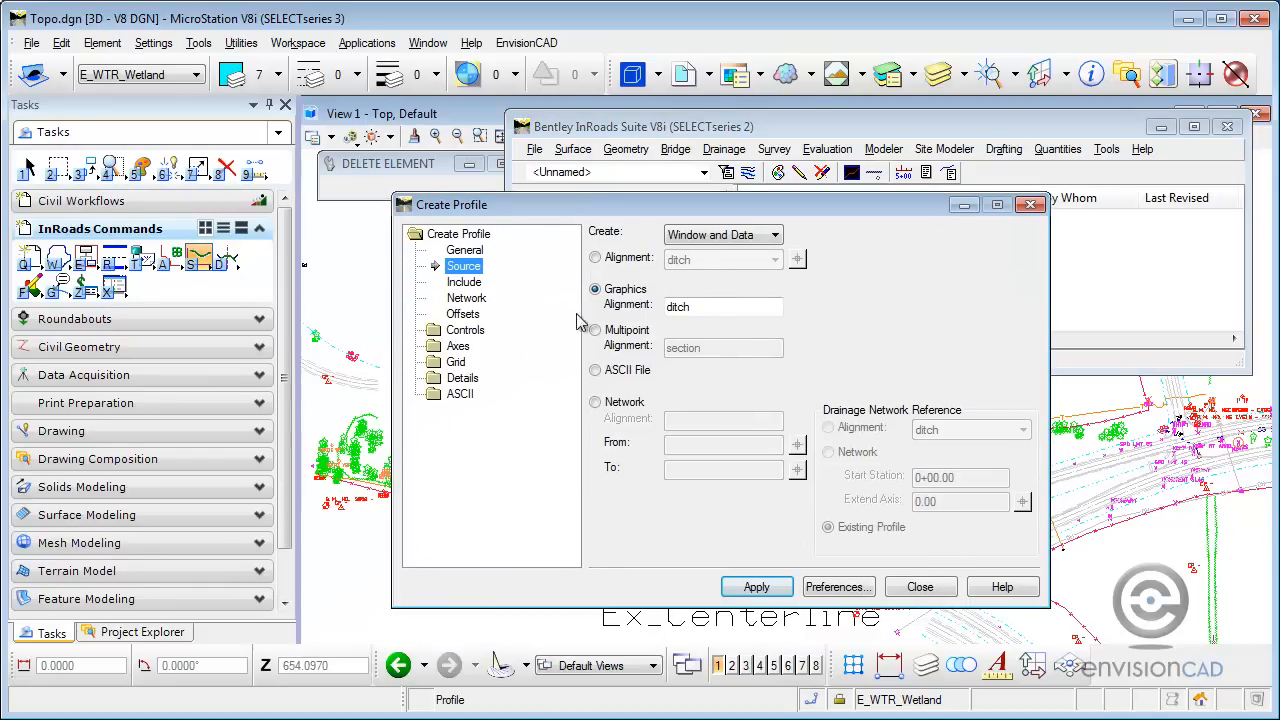
pyautogui.click(596, 332)
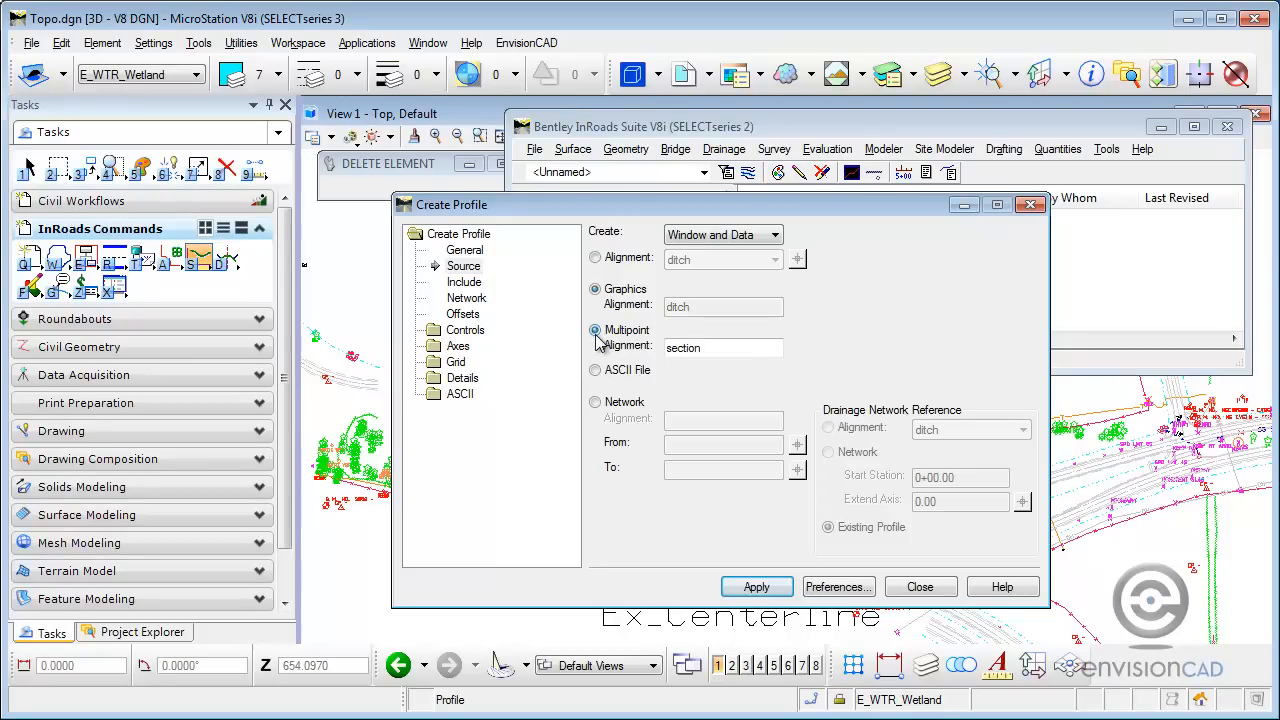